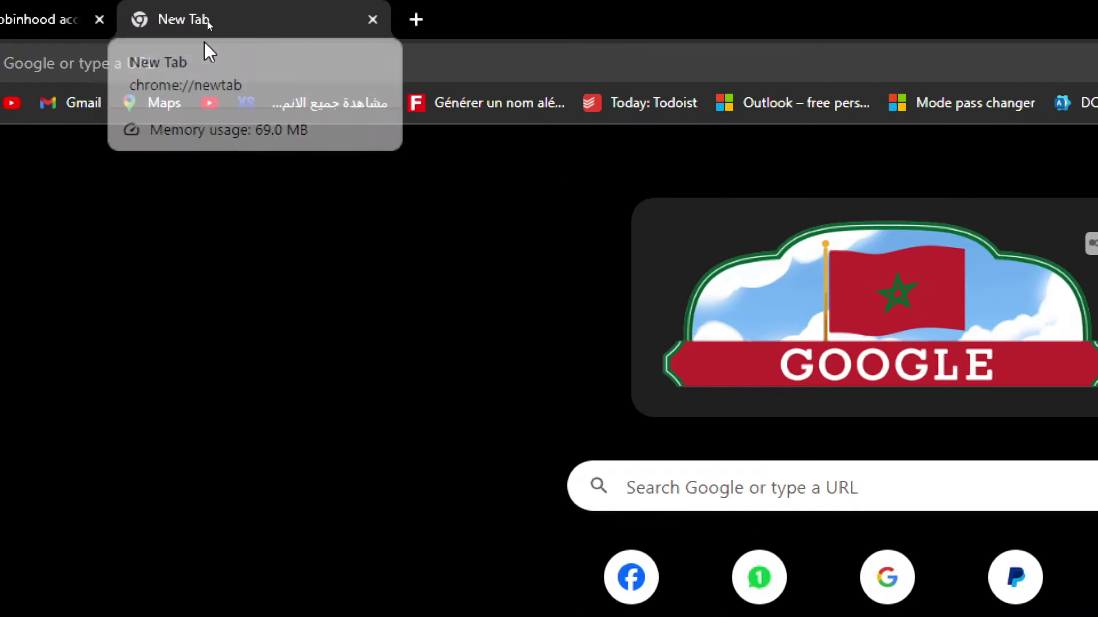
Step: Go to the tradingview.com website from the browser address bar
{"action": "left_click", "coordinate": [206, 35]}
{"action": "type", "text": "tradingview.com"}
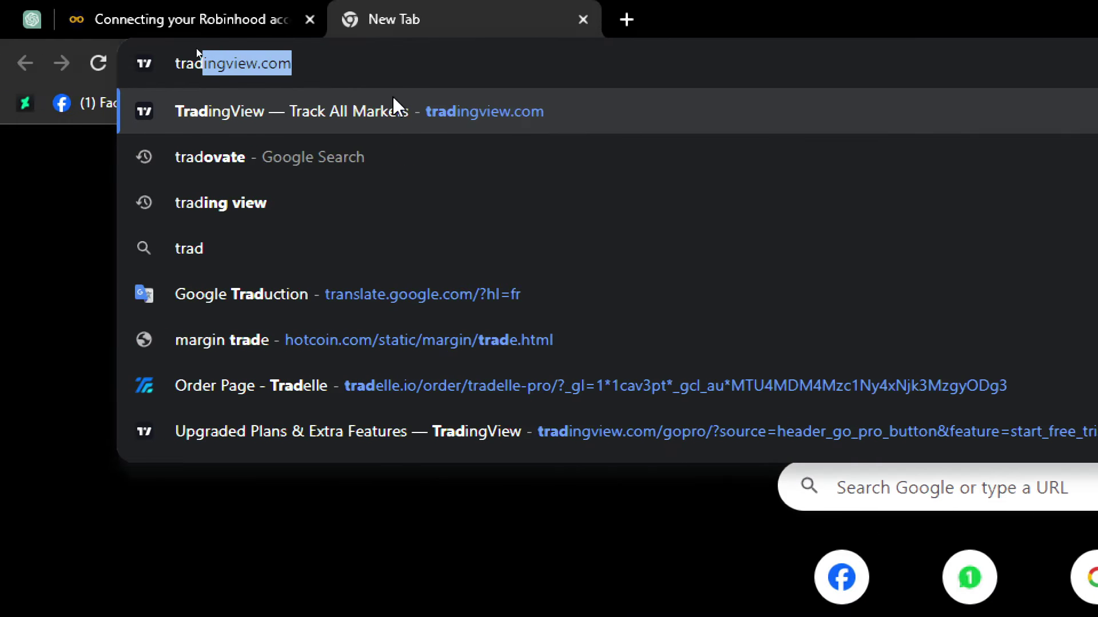
{"action": "left_click", "coordinate": [394, 111]}
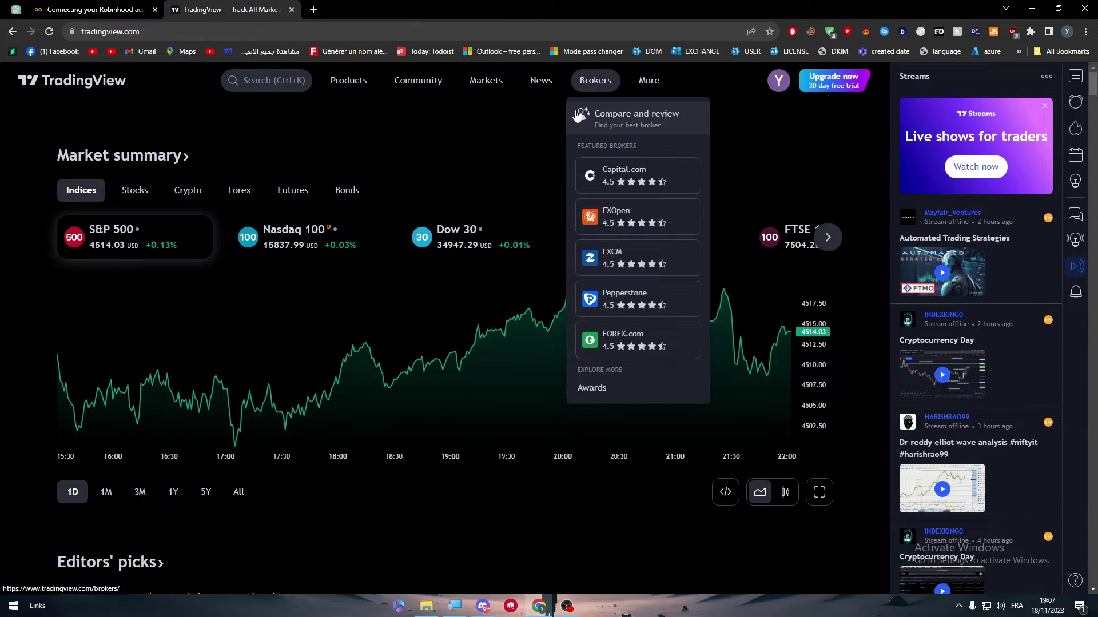
Step: Open Brokers > Compare and review and scroll through the Top Brokers list
{"action": "mouse_move", "coordinate": [624, 80]}
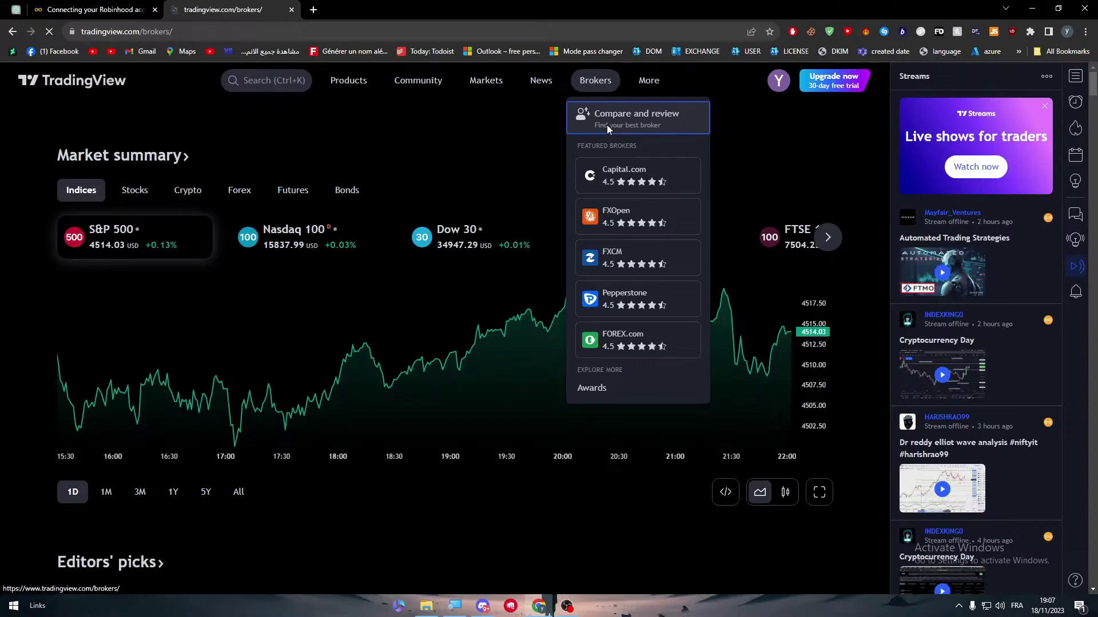
{"action": "left_click", "coordinate": [622, 167]}
{"action": "scroll", "coordinate": [1073, 193], "scroll_direction": "down", "scroll_amount": 10}
{"action": "scroll", "coordinate": [1073, 193], "scroll_direction": "up", "scroll_amount": 7}
{"action": "scroll", "coordinate": [1073, 193], "scroll_direction": "down", "scroll_amount": 18}
{"action": "left_click_drag", "start_coordinate": [1076, 442], "coordinate": [1076, 149]}
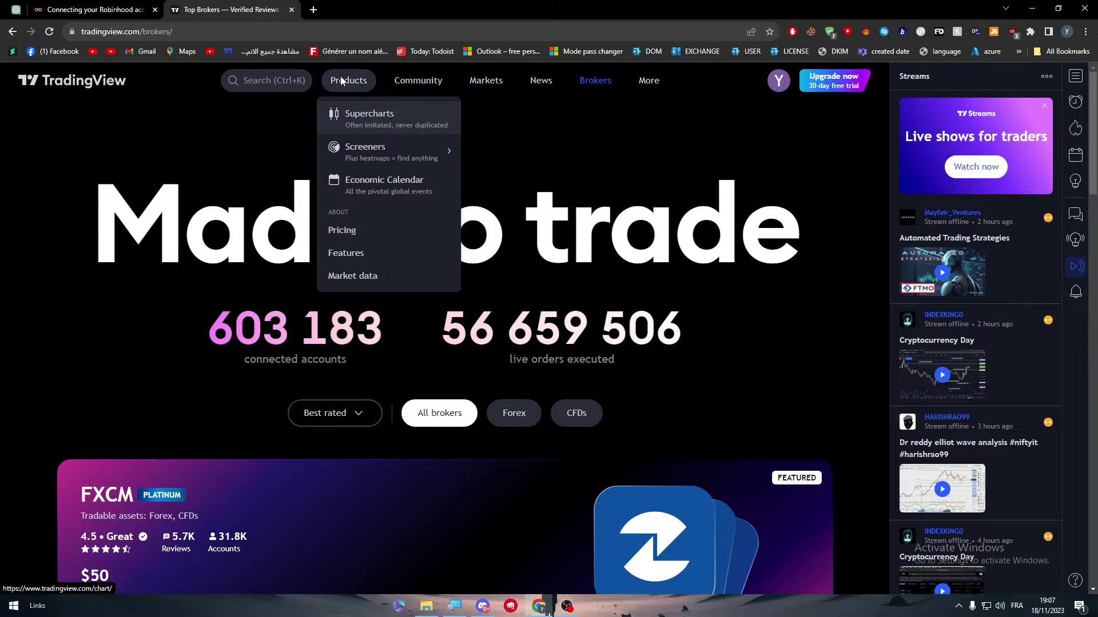
Step: From the TradingView home page's Crypto market summary, open the full Ethereum chart
{"action": "left_click", "coordinate": [37, 87]}
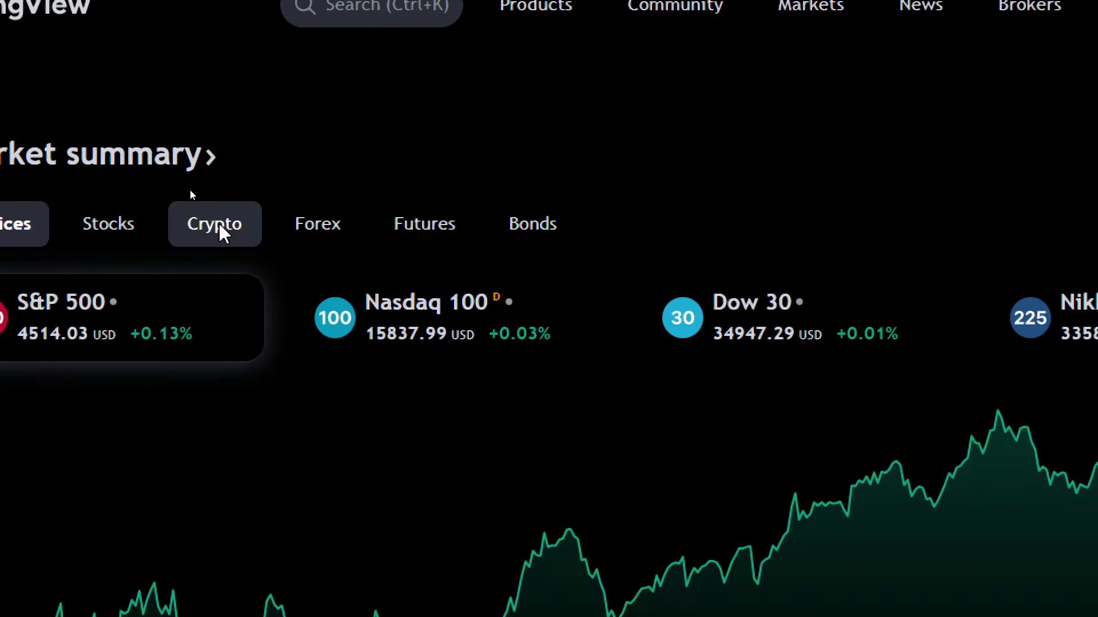
{"action": "left_click", "coordinate": [187, 191]}
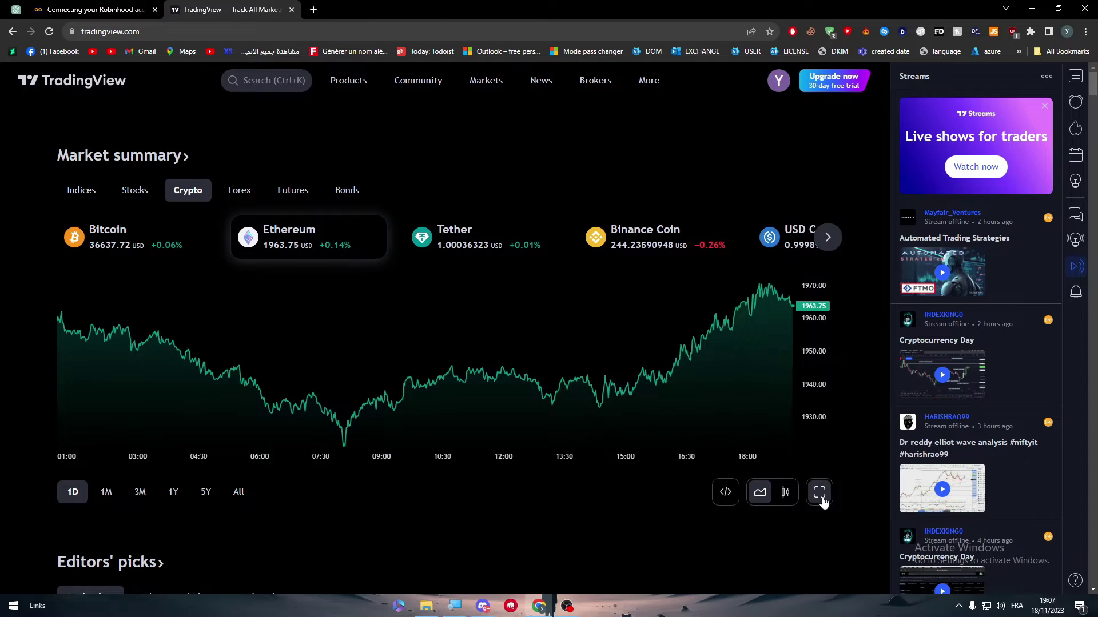
{"action": "left_click", "coordinate": [820, 494]}
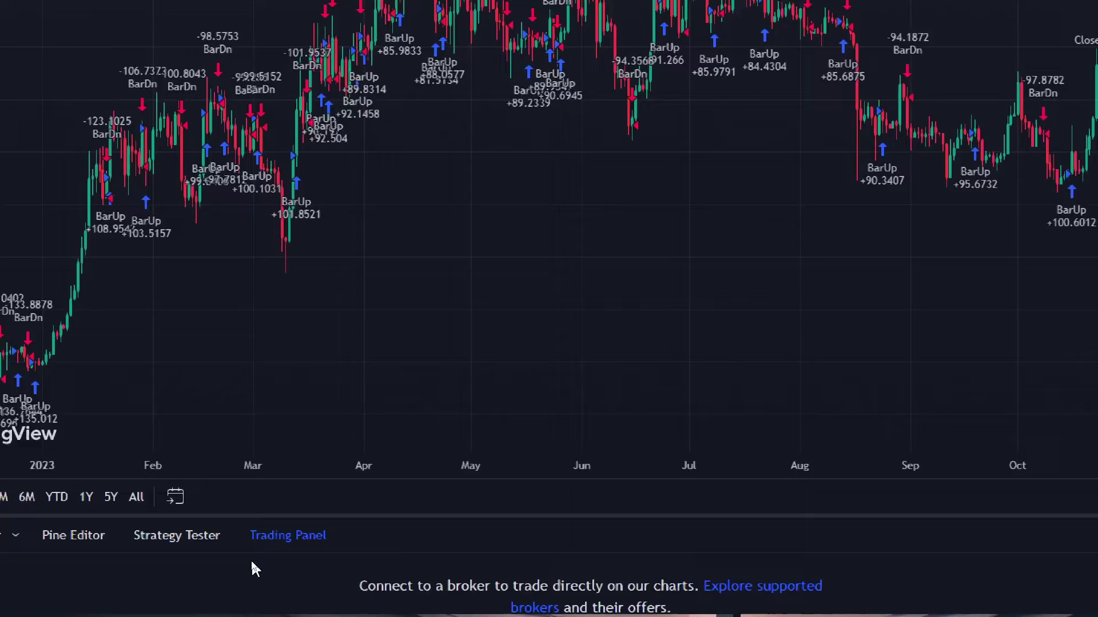
Step: Reopen and enlarge the Trading Panel, then list all supported brokers
{"action": "left_click", "coordinate": [257, 538]}
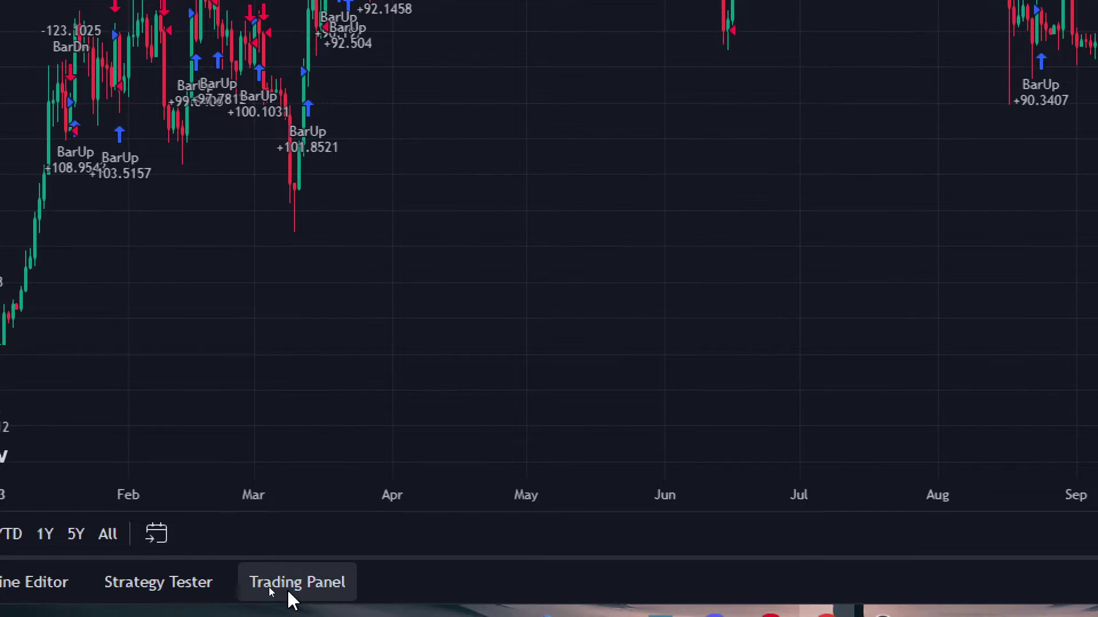
{"action": "left_click", "coordinate": [288, 589]}
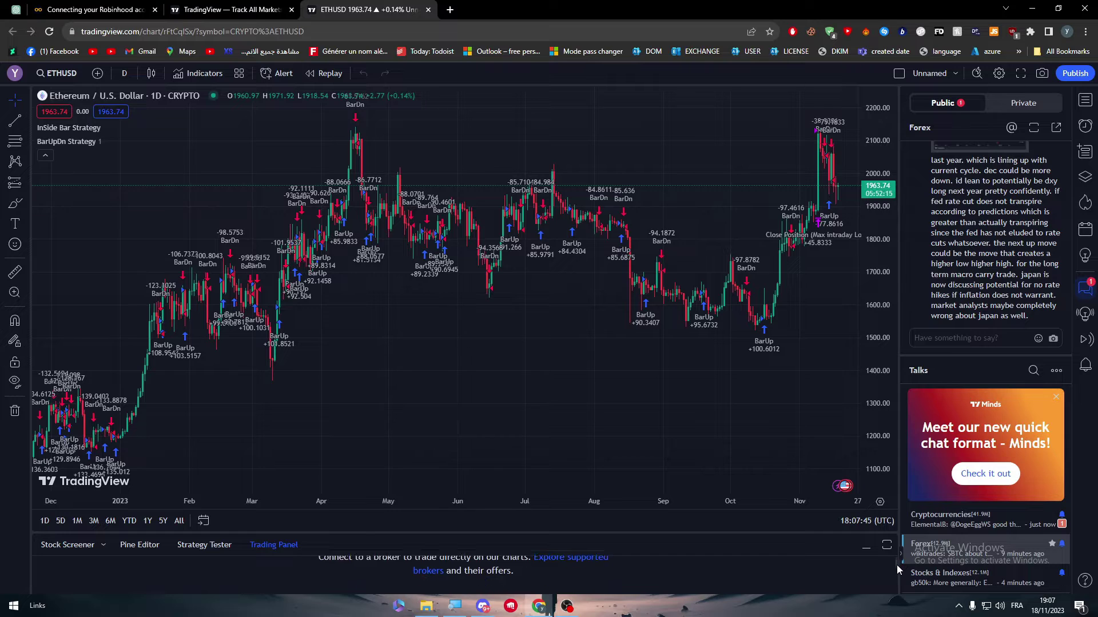
{"action": "scroll", "coordinate": [896, 564], "scroll_direction": "down", "scroll_amount": 2}
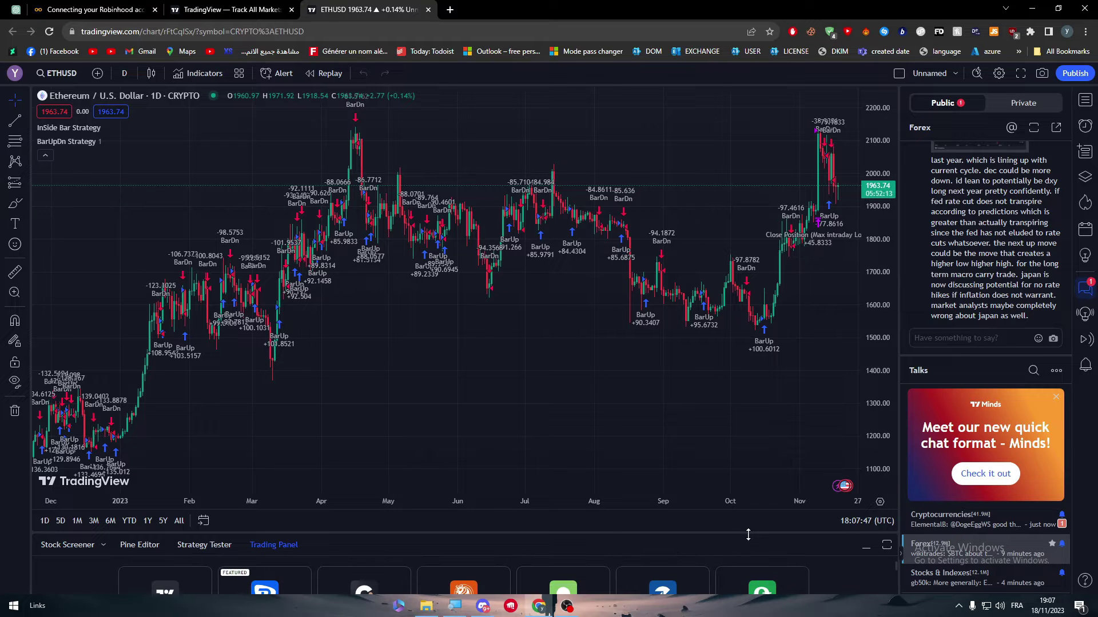
{"action": "scroll", "coordinate": [841, 571], "scroll_direction": "down", "scroll_amount": 5}
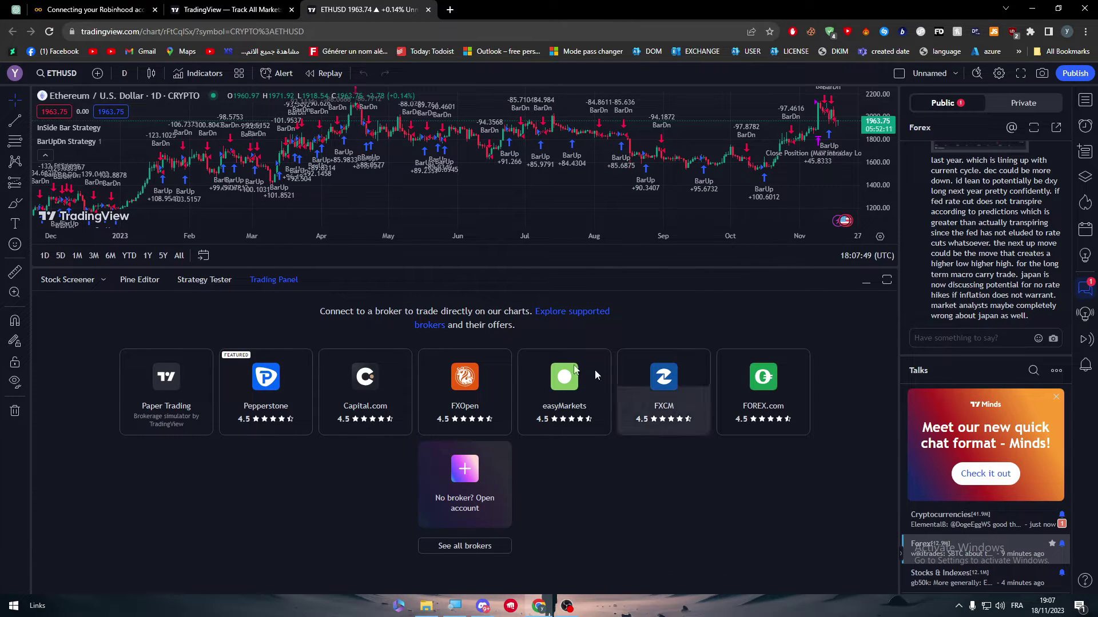
{"action": "left_click", "coordinate": [462, 545]}
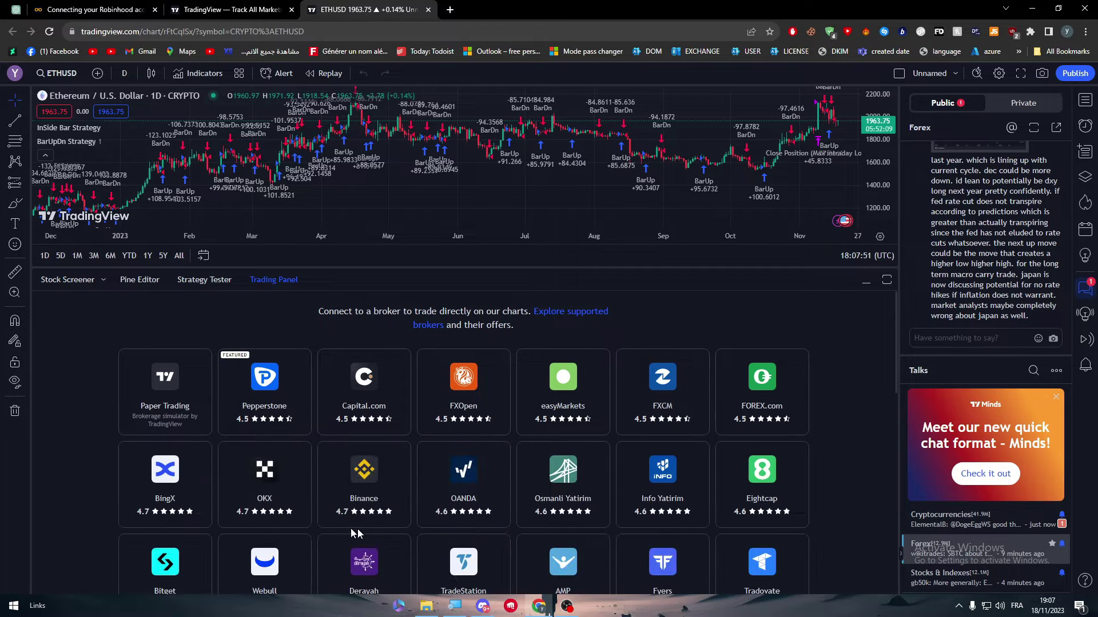
{"action": "mouse_move", "coordinate": [895, 352]}
{"action": "left_mouse_down"}
{"action": "mouse_move", "coordinate": [884, 553]}
{"action": "mouse_move", "coordinate": [876, 358]}
{"action": "left_mouse_up"}
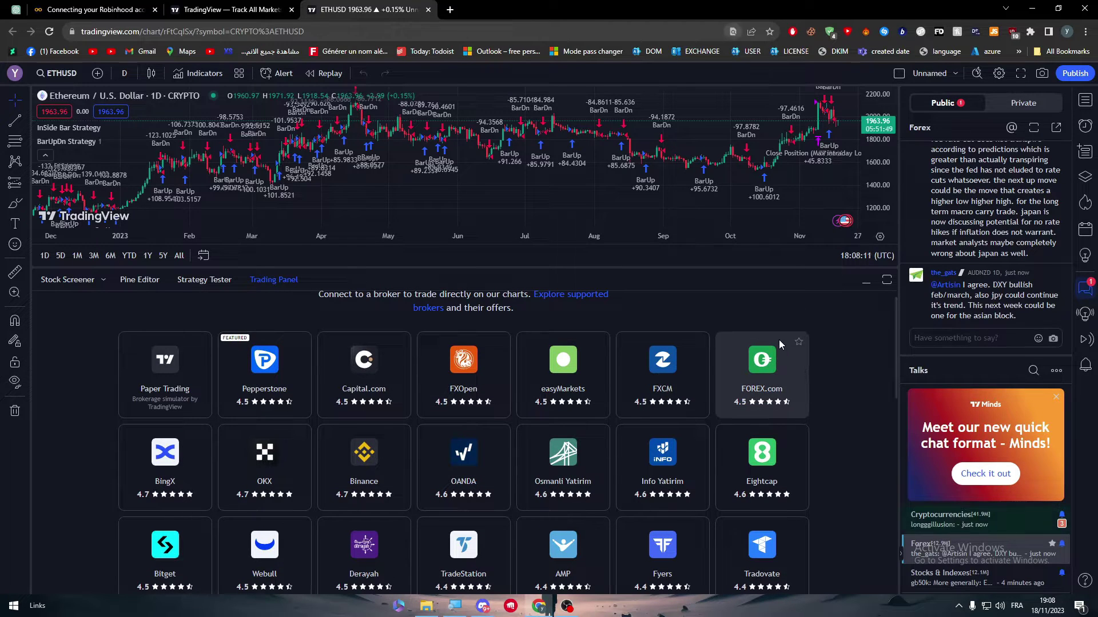
Step: Scroll the broker list to its end, then switch to the Robinhood connection article tab
{"action": "key", "text": "ctrl+f"}
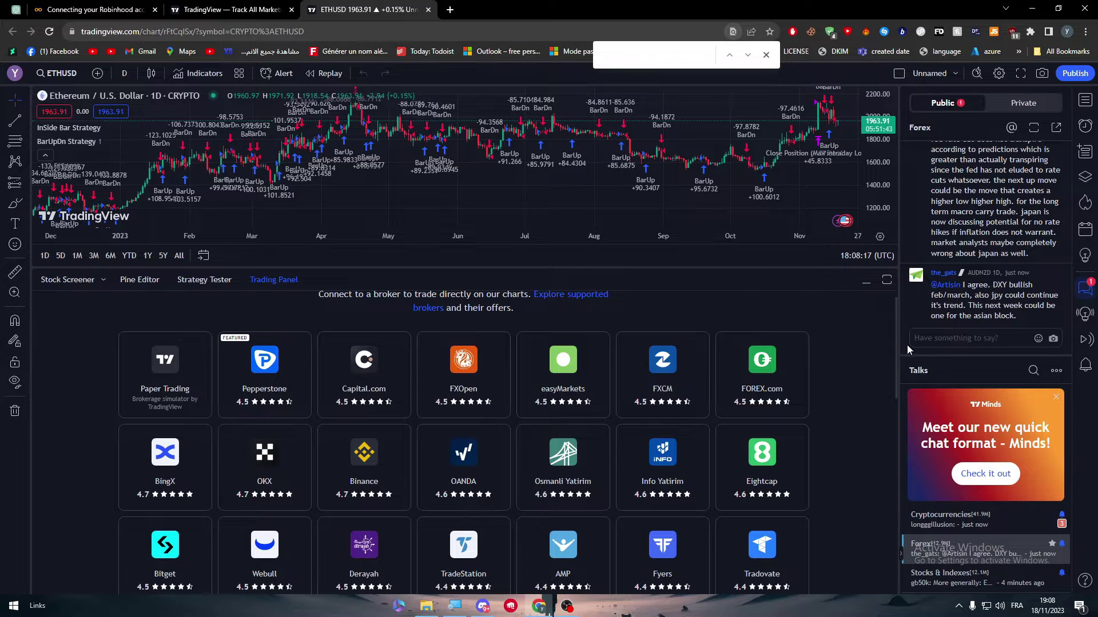
{"action": "left_click_drag", "start_coordinate": [899, 337], "coordinate": [883, 493]}
{"action": "scroll", "coordinate": [883, 492], "scroll_direction": "down", "scroll_amount": 2}
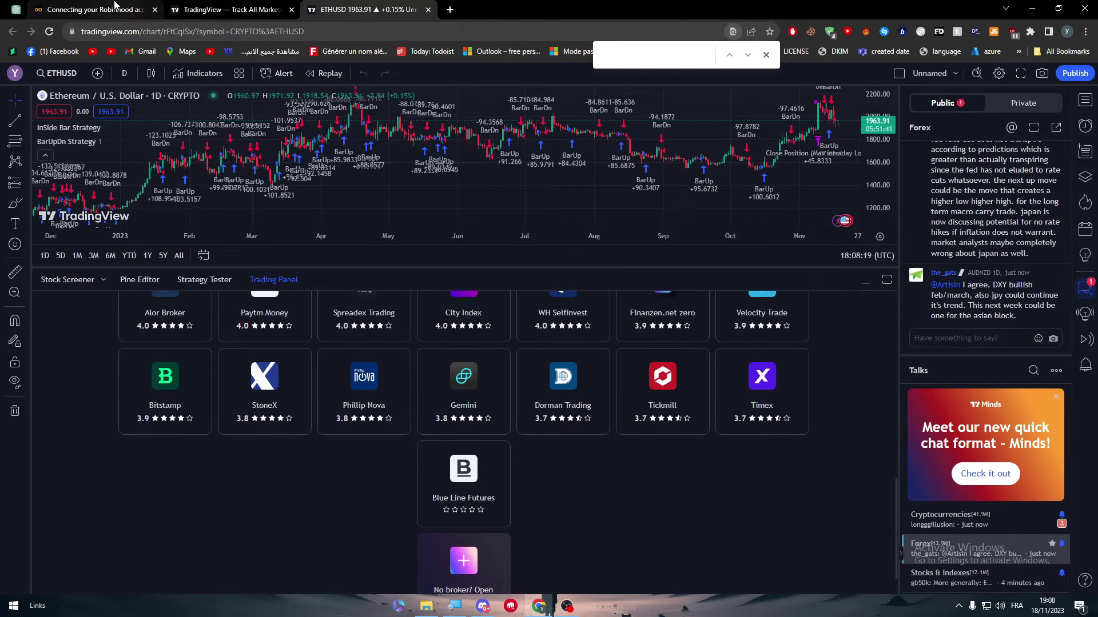
{"action": "left_click", "coordinate": [114, 8]}
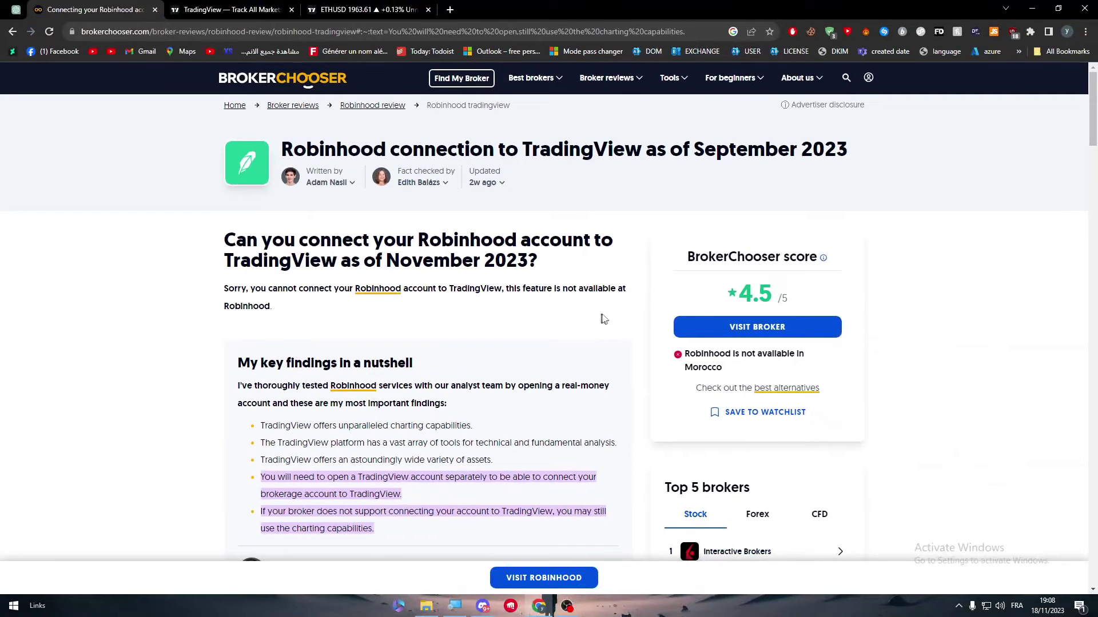
Step: Scroll through BrokerChooser's article saying Robinhood can't connect to TradingView
{"action": "left_click_drag", "start_coordinate": [1096, 120], "coordinate": [1078, 387]}
Step: Search 'robinhood' in a new tab and open Robinhood's Gold membership page
{"action": "left_click", "coordinate": [401, 10]}
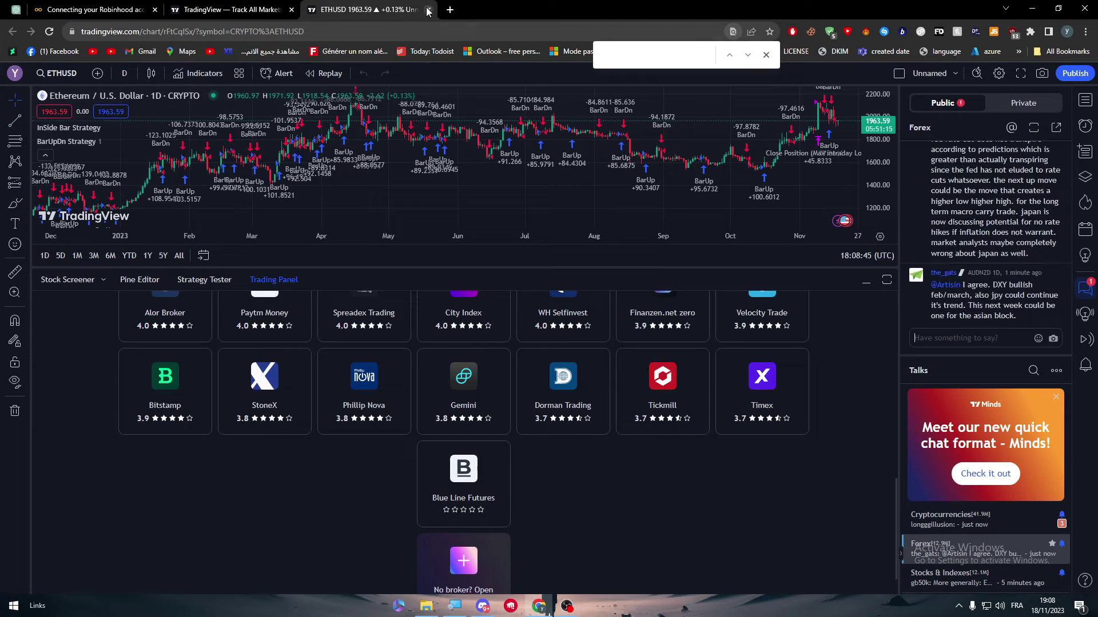
{"action": "left_click", "coordinate": [447, 10]}
{"action": "type", "text": "robin"}
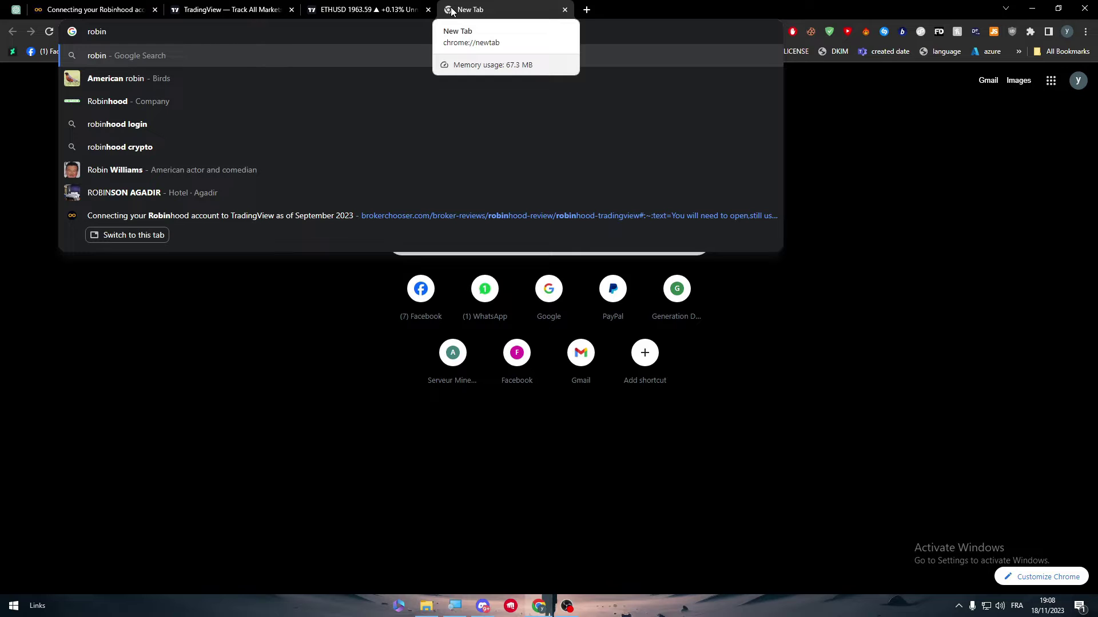
{"action": "type", "text": "hood"}
{"action": "key", "text": "Return"}
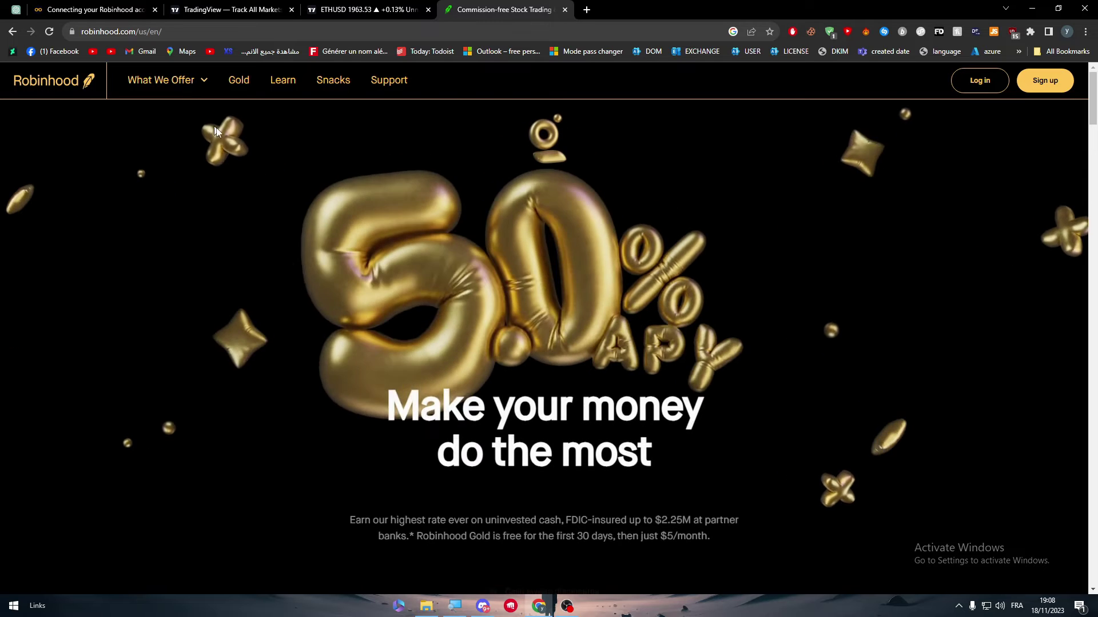
{"action": "left_click", "coordinate": [240, 81]}
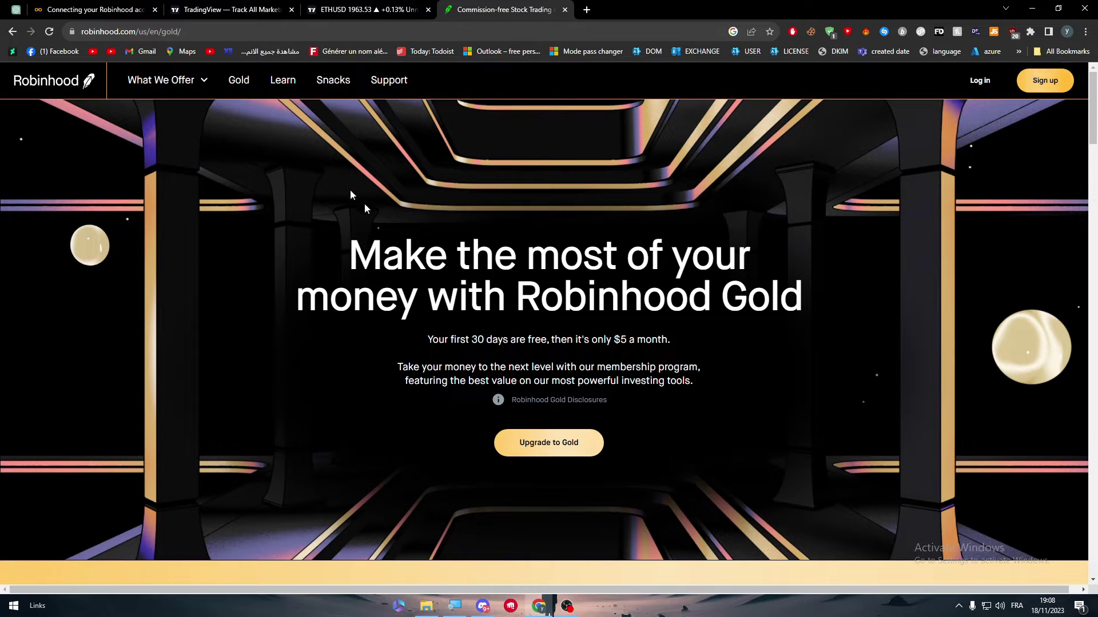
{"action": "left_click_drag", "start_coordinate": [1089, 110], "coordinate": [1095, 87]}
Step: Search 'robinhood chart' in a new tab and show the image results
{"action": "left_click", "coordinate": [586, 9]}
{"action": "type", "text": "robinh"}
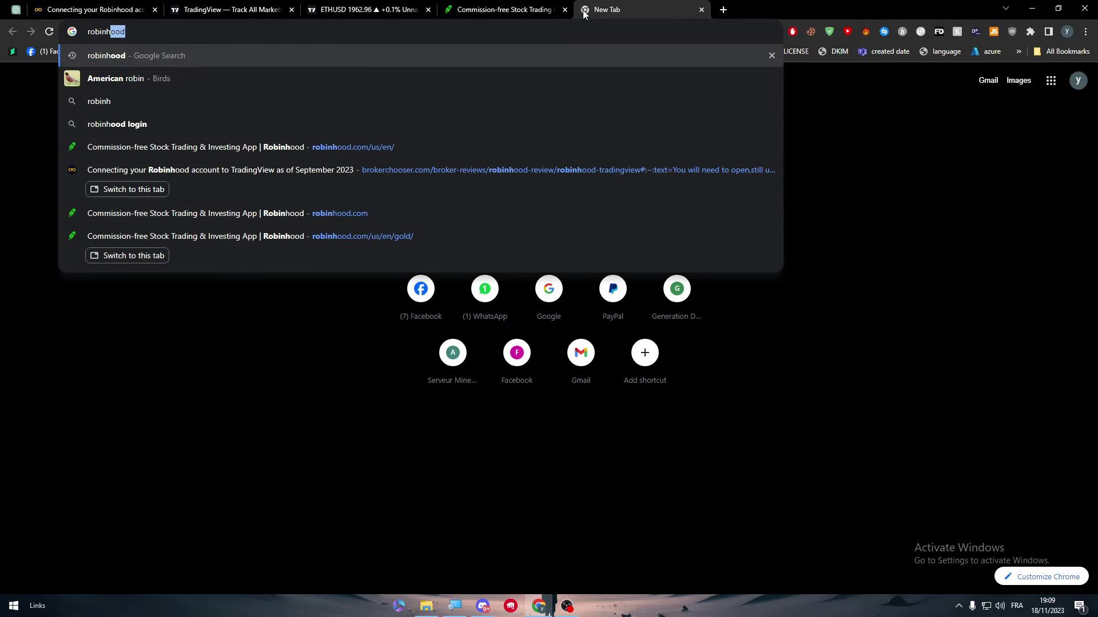
{"action": "type", "text": "ood chart"}
{"action": "key", "text": "Return"}
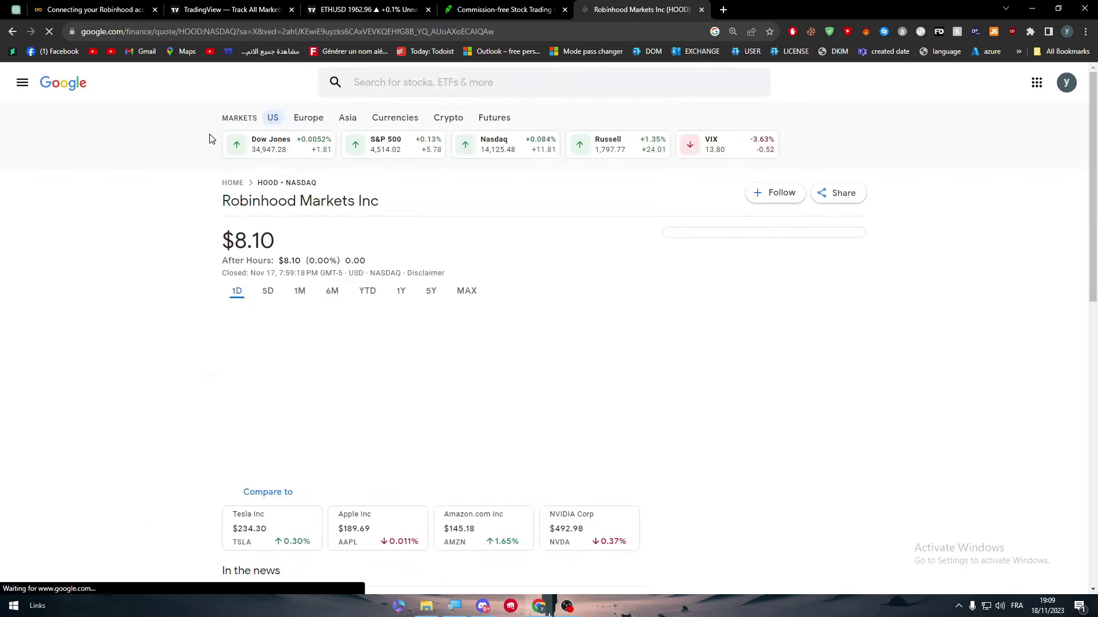
{"action": "left_click", "coordinate": [13, 31]}
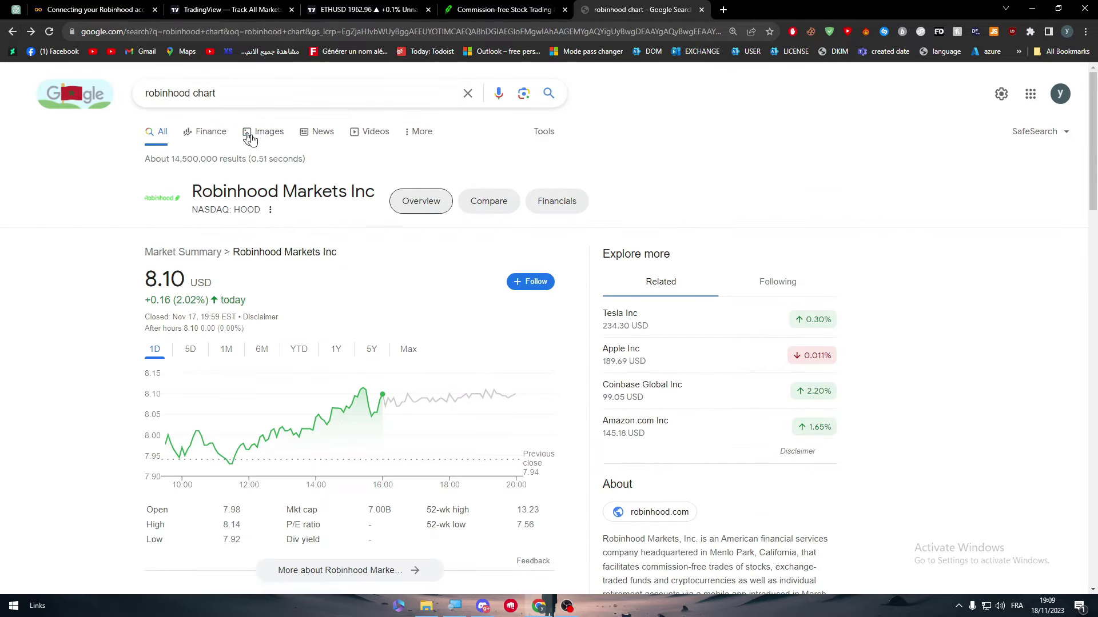
{"action": "left_click", "coordinate": [261, 135]}
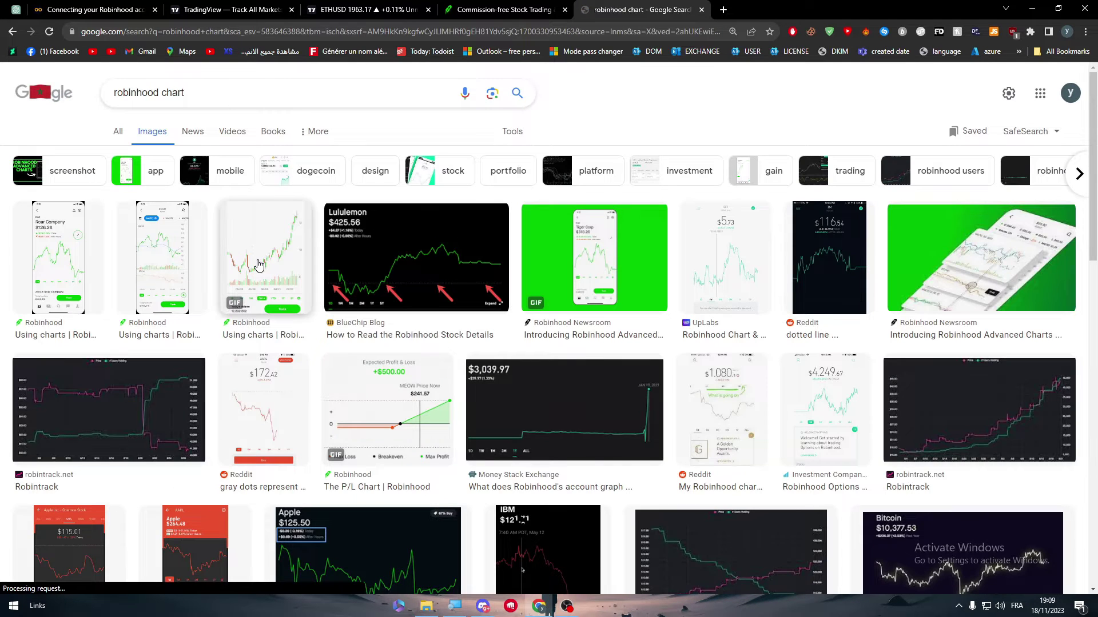
Step: Preview several Robinhood chart images, including a candlestick one, then return to TradingView
{"action": "left_click", "coordinate": [263, 291]}
{"action": "left_click", "coordinate": [169, 181]}
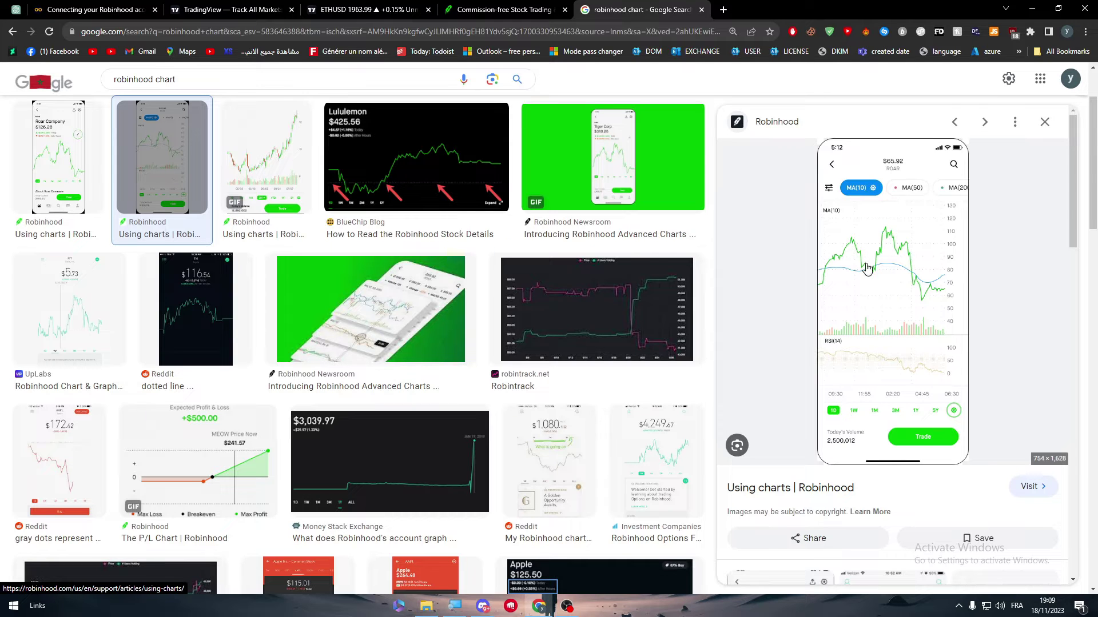
{"action": "left_click", "coordinate": [241, 196]}
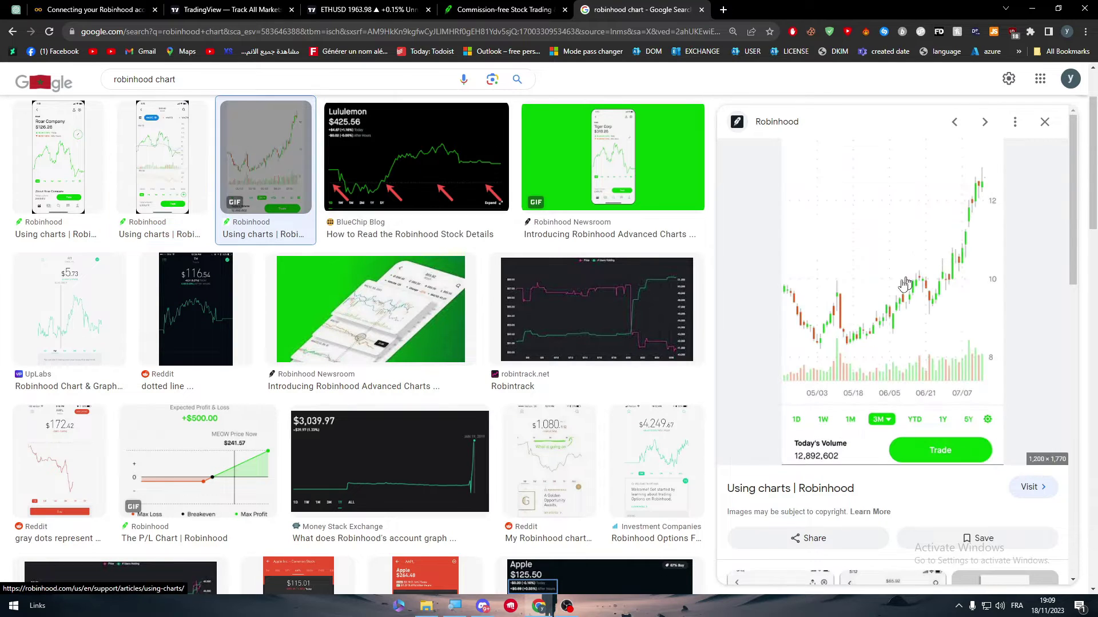
{"action": "key", "text": "Left"}
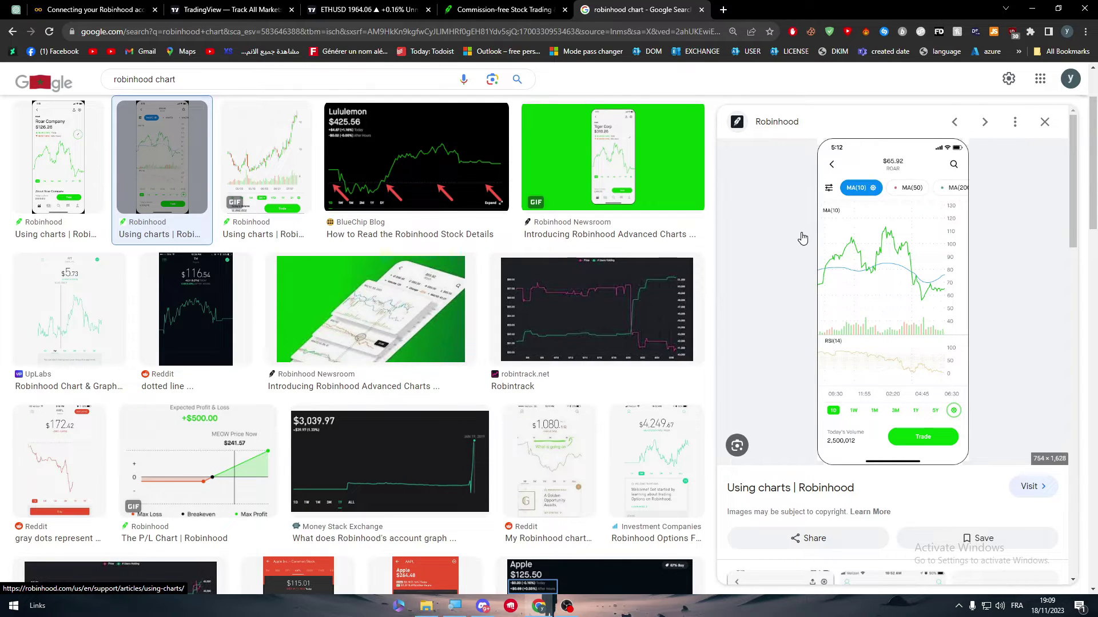
{"action": "left_click", "coordinate": [255, 8]}
Step: Switch between the Robinhood image results and the TradingView market summary
{"action": "mouse_move", "coordinate": [357, 90]}
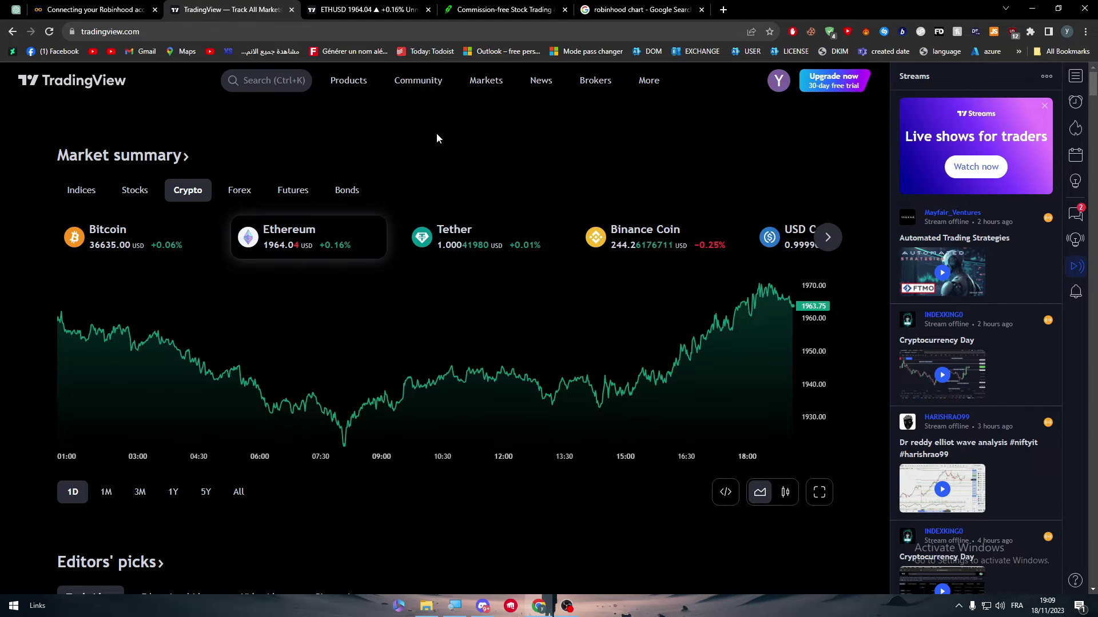
{"action": "left_click", "coordinate": [602, 11]}
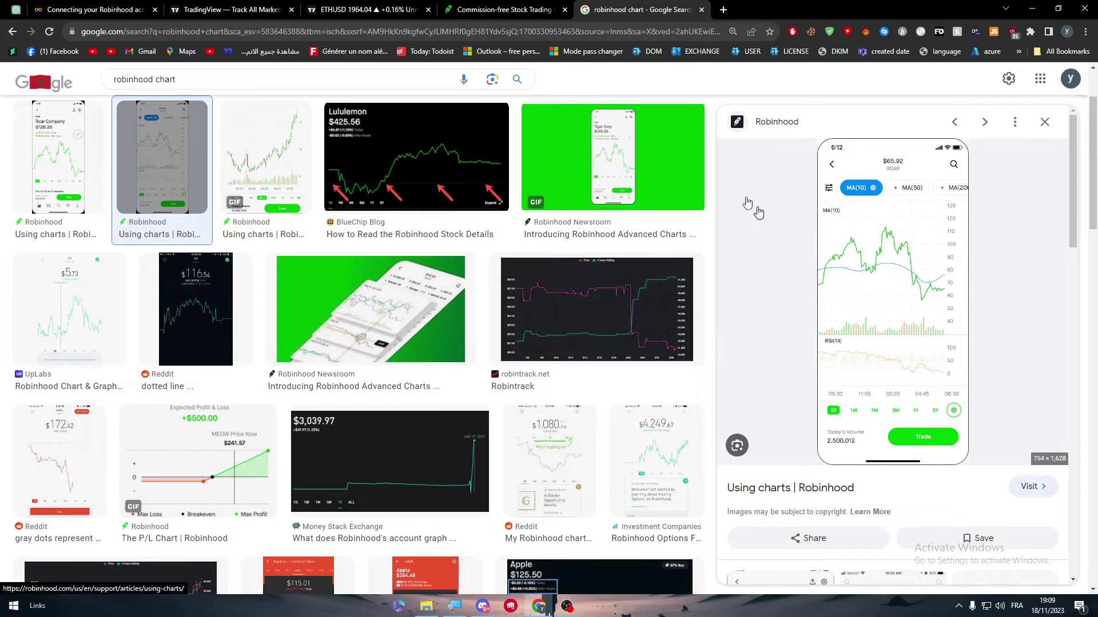
{"action": "left_click", "coordinate": [232, 9]}
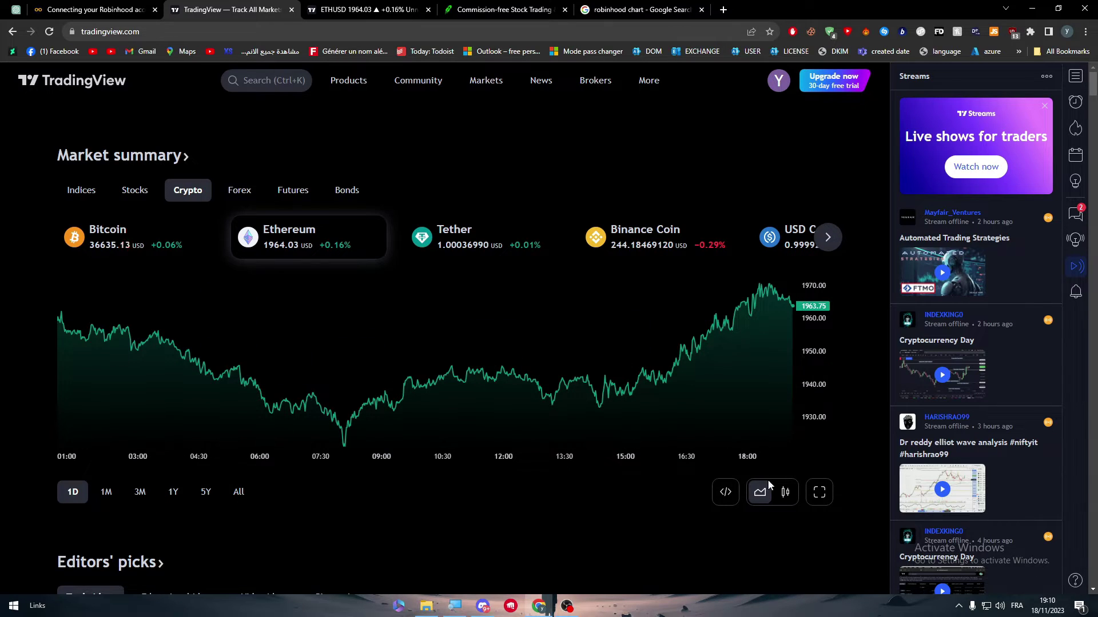
Step: Toggle the Ethereum summary chart to candles and back, closing the Symbol Overview Widget page
{"action": "left_click", "coordinate": [784, 496]}
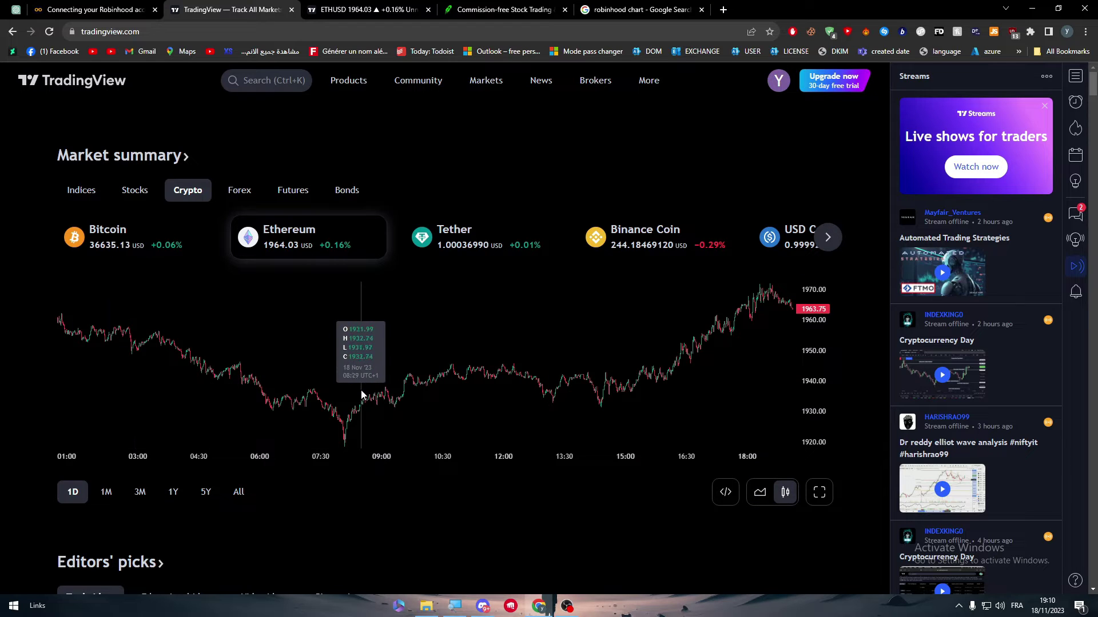
{"action": "left_click", "coordinate": [758, 500]}
{"action": "left_click", "coordinate": [723, 494]}
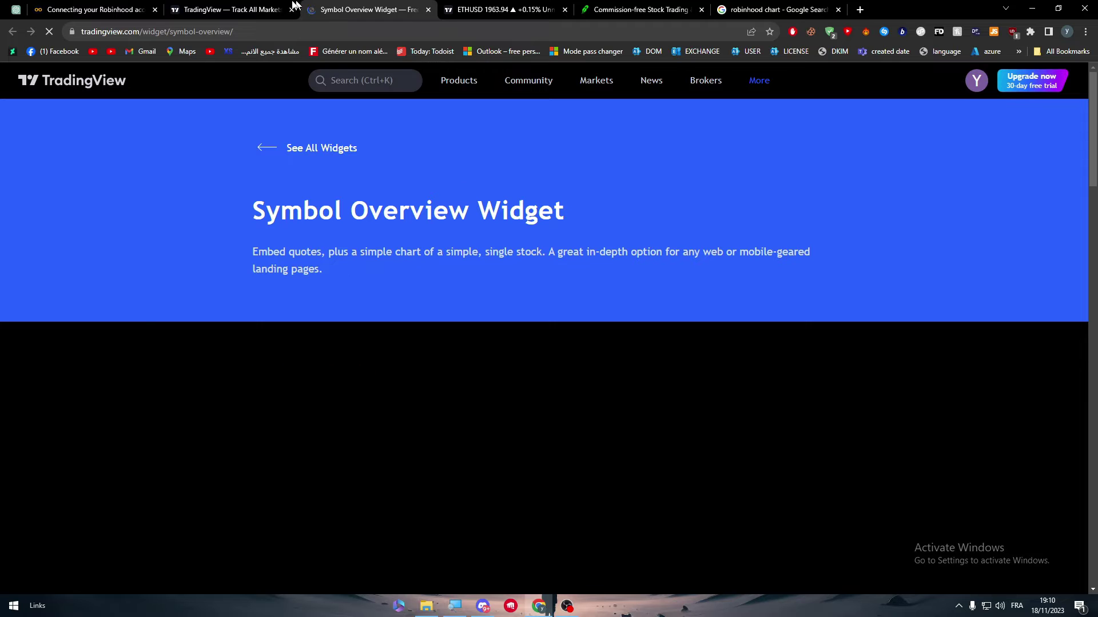
{"action": "left_click", "coordinate": [280, 6]}
{"action": "left_click", "coordinate": [428, 10]}
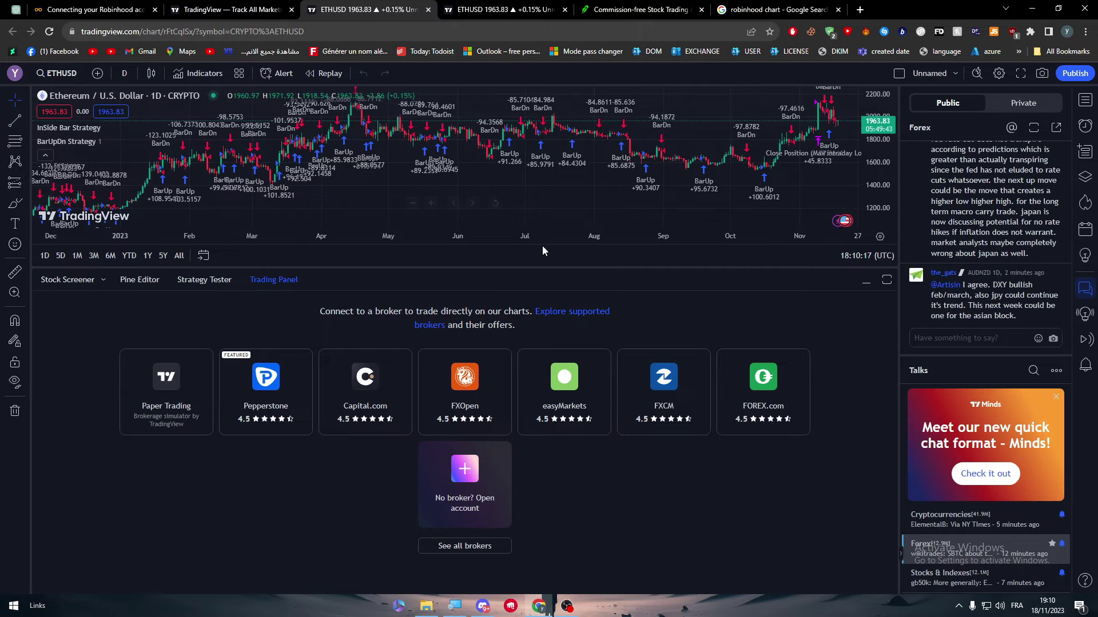
Step: Collapse the Trading Panel, remove both strategies, and frame February through November
{"action": "left_click_drag", "start_coordinate": [547, 242], "coordinate": [534, 588]}
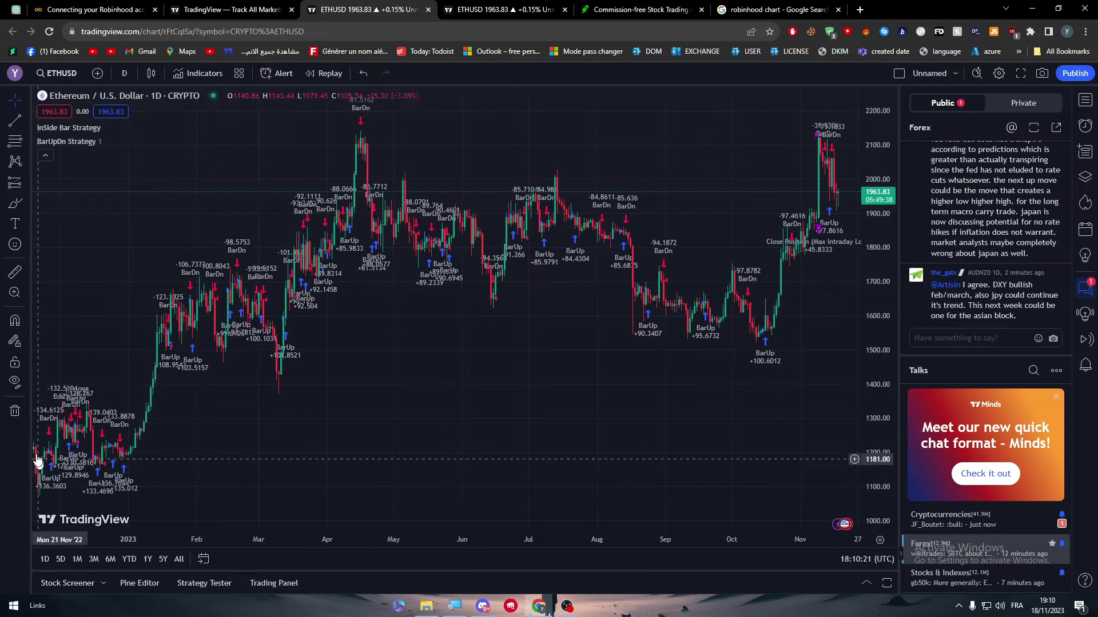
{"action": "left_click", "coordinate": [17, 411]}
{"action": "left_click", "coordinate": [72, 410]}
{"action": "left_click", "coordinate": [15, 411]}
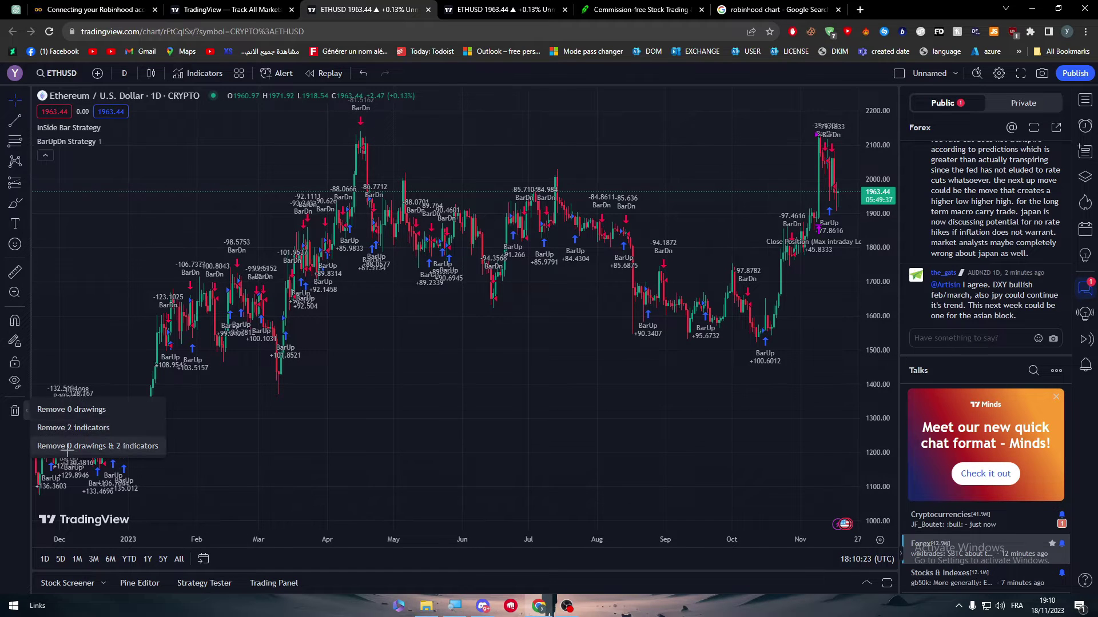
{"action": "left_click", "coordinate": [97, 446]}
{"action": "left_click_drag", "start_coordinate": [504, 309], "coordinate": [399, 219]}
{"action": "left_click_drag", "start_coordinate": [364, 171], "coordinate": [373, 192]}
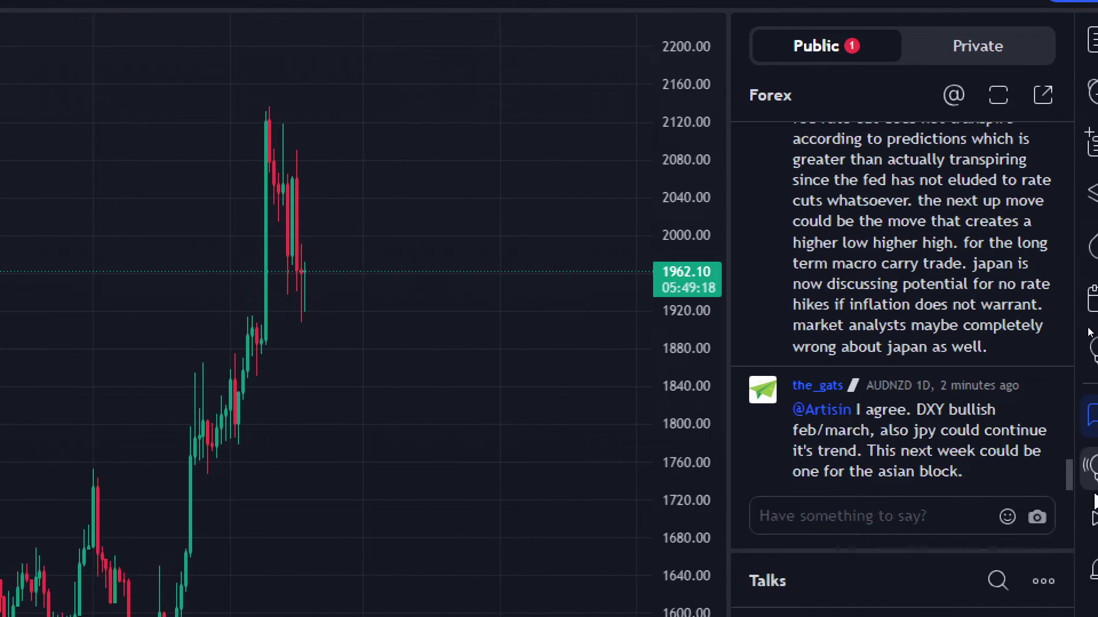
Step: Browse the chat's posted chart snapshots, including the AUDUSD one
{"action": "left_click_drag", "start_coordinate": [1068, 471], "coordinate": [1029, 191]}
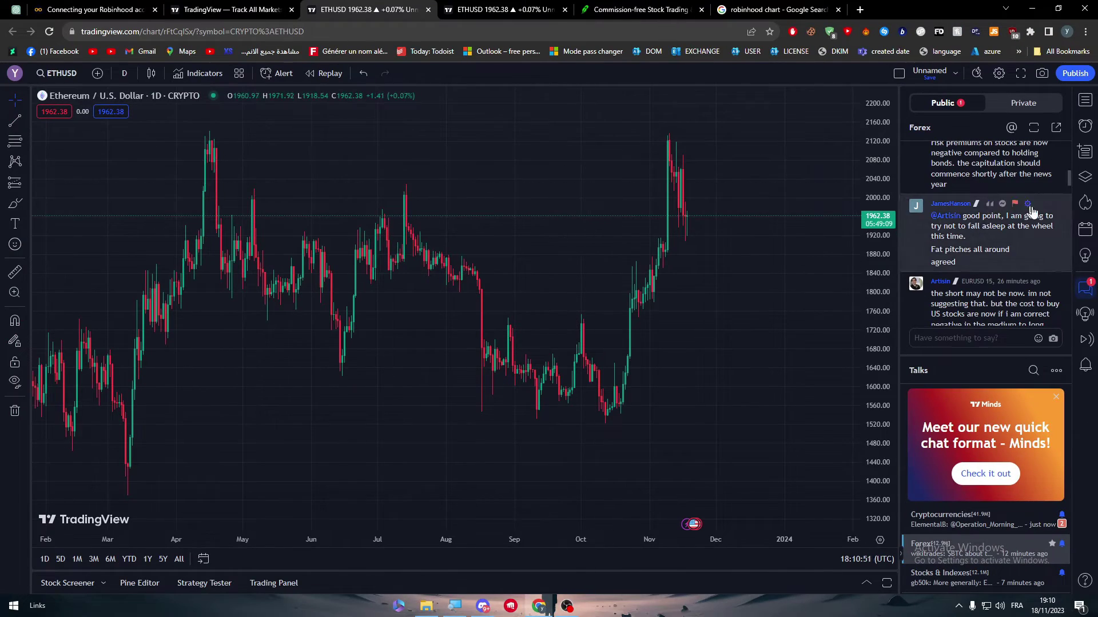
{"action": "scroll", "coordinate": [1068, 177], "scroll_direction": "up", "scroll_amount": 3}
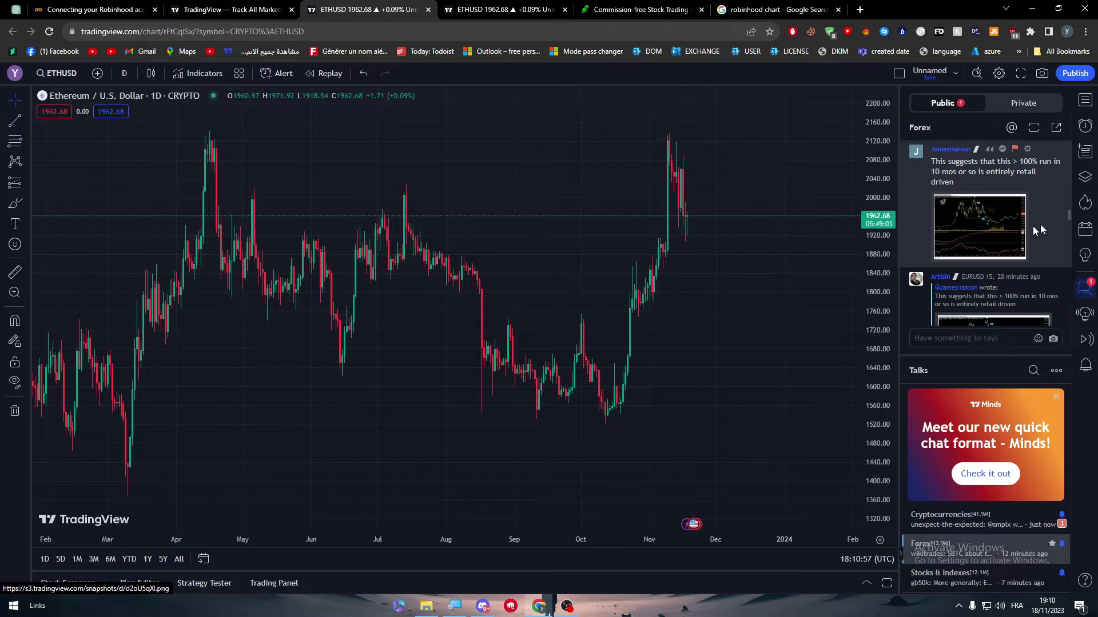
{"action": "left_click", "coordinate": [977, 240]}
{"action": "left_click", "coordinate": [1009, 239]}
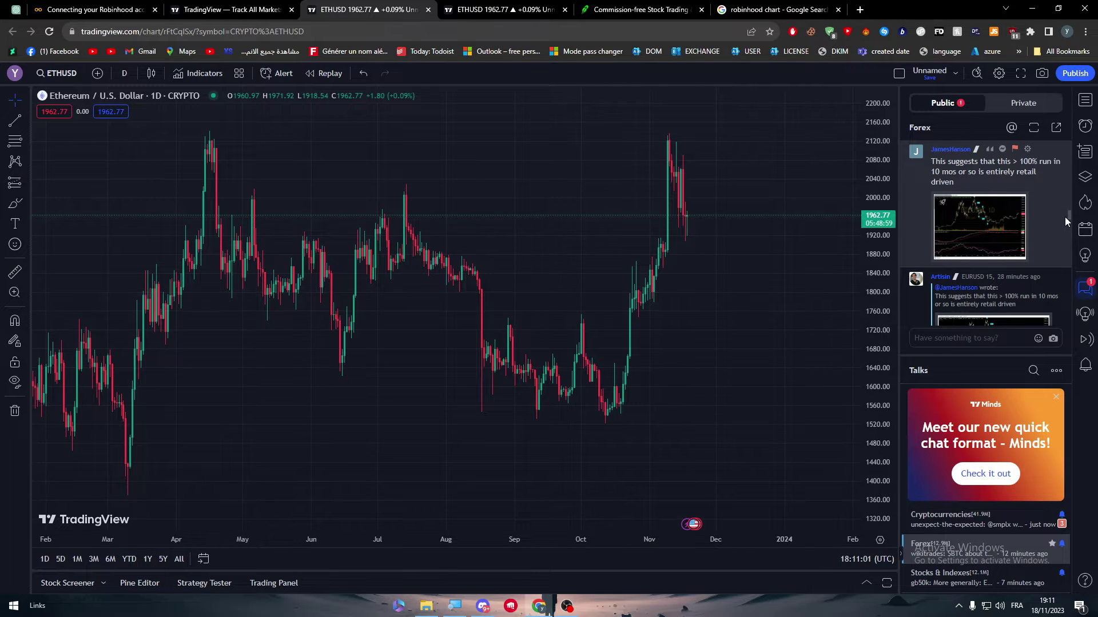
{"action": "left_click_drag", "start_coordinate": [1067, 218], "coordinate": [1067, 154]}
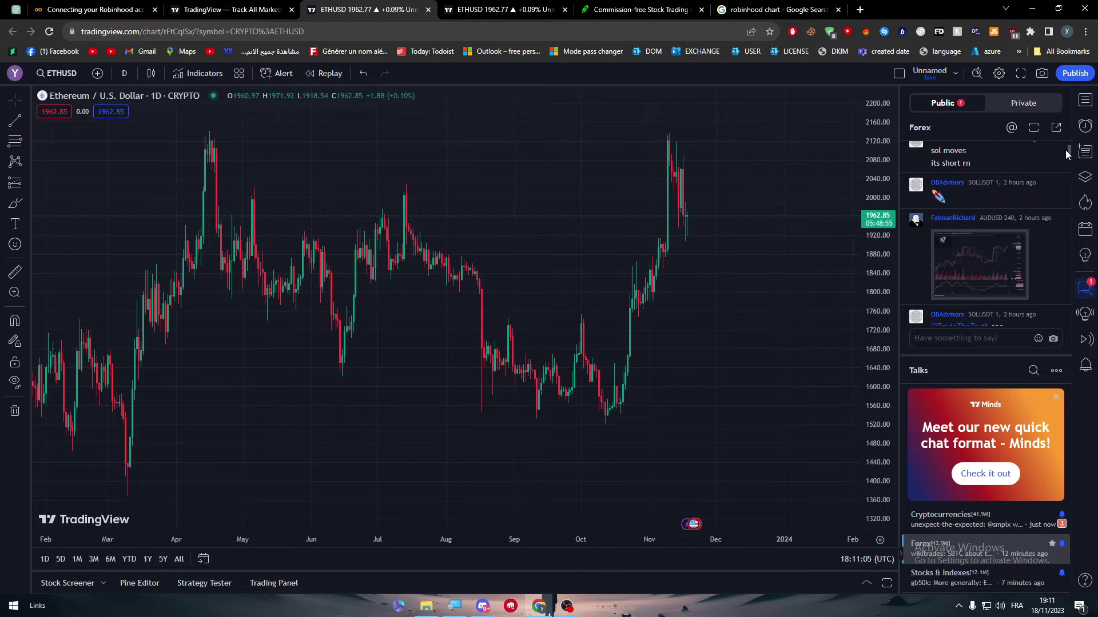
{"action": "left_click", "coordinate": [990, 293]}
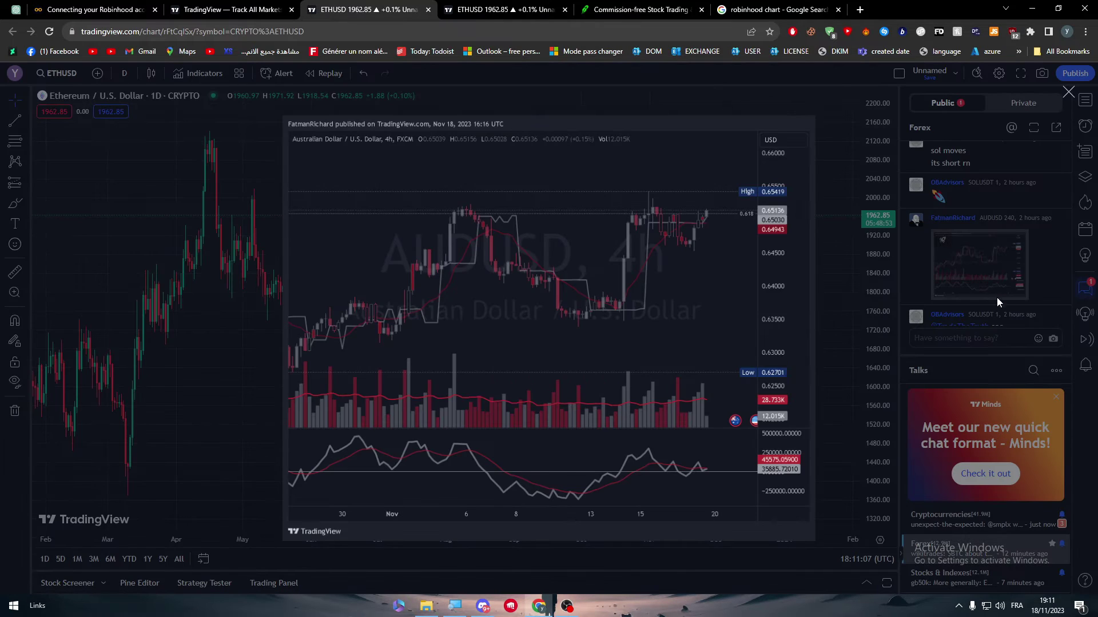
{"action": "left_click", "coordinate": [1005, 302]}
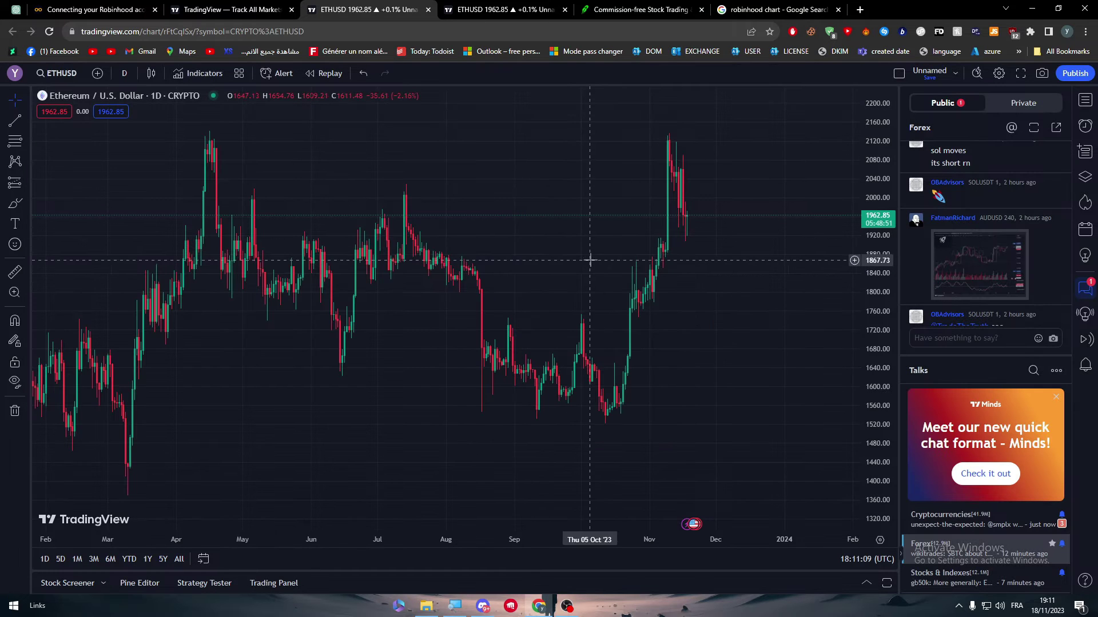
{"action": "left_click_drag", "start_coordinate": [592, 258], "coordinate": [625, 259]}
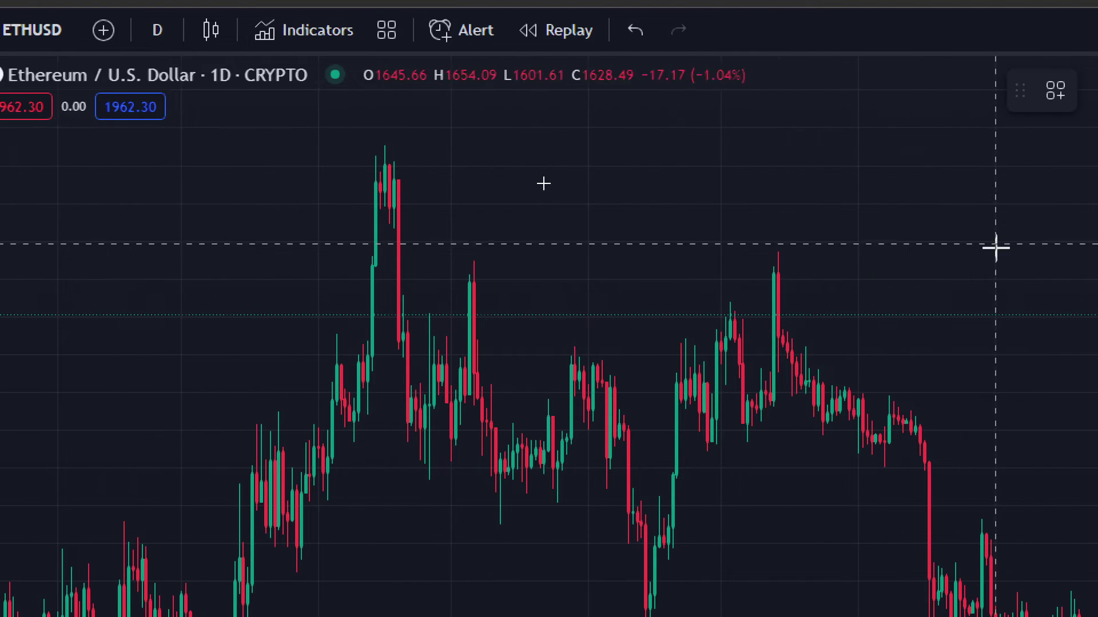
Step: Draw a long line from the April high and drop it to the support zone
{"action": "left_click", "coordinate": [221, 124]}
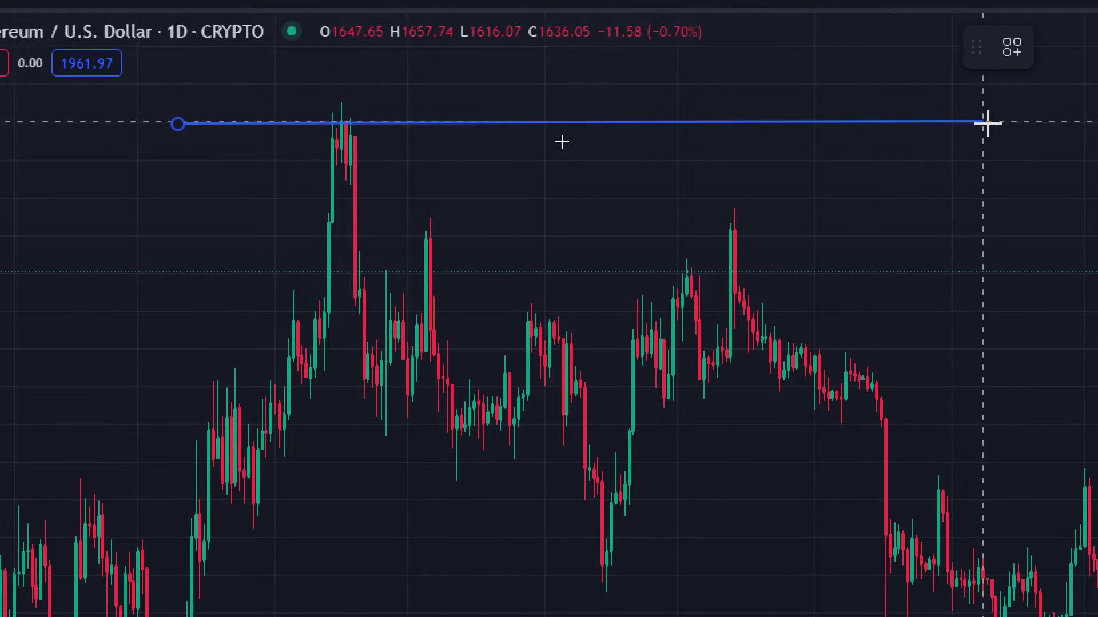
{"action": "left_click", "coordinate": [1002, 124]}
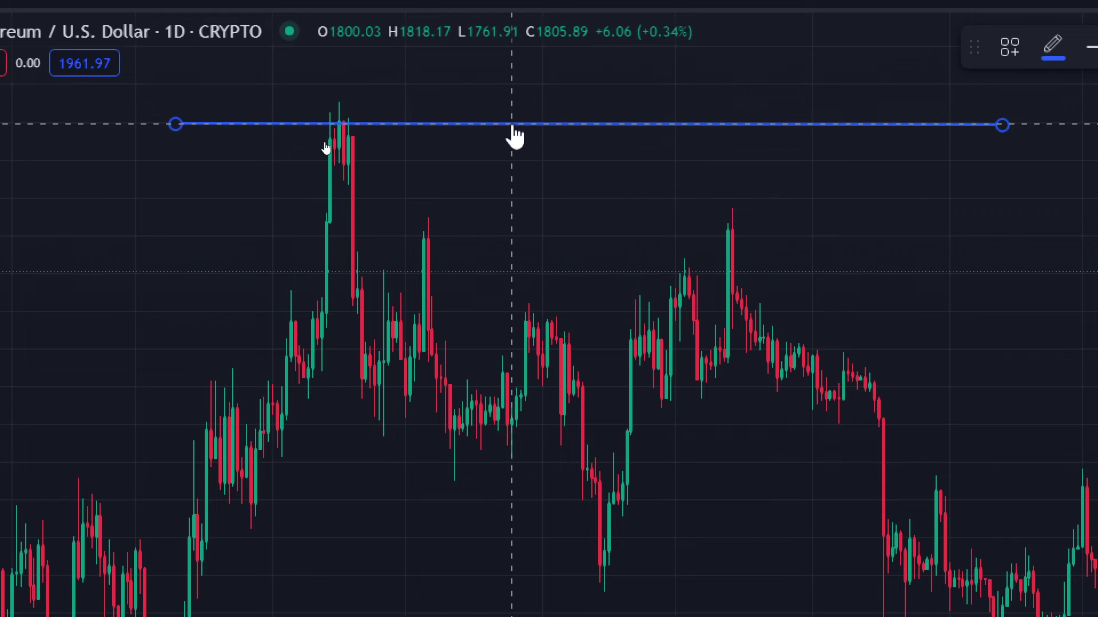
{"action": "left_click_drag", "start_coordinate": [515, 124], "coordinate": [568, 567]}
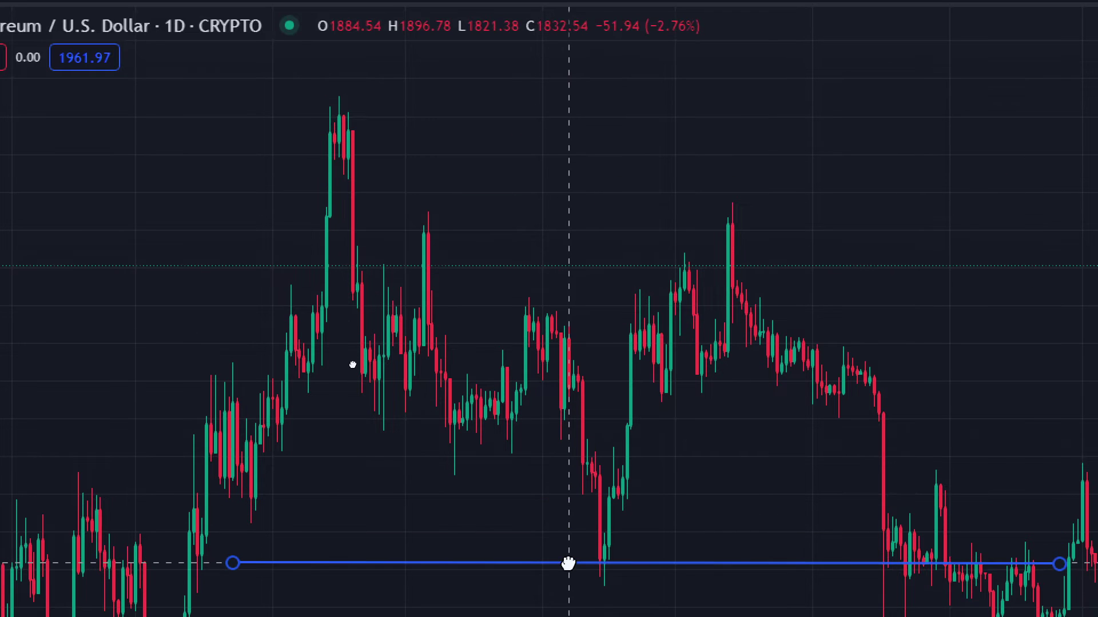
{"action": "left_click", "coordinate": [490, 486]}
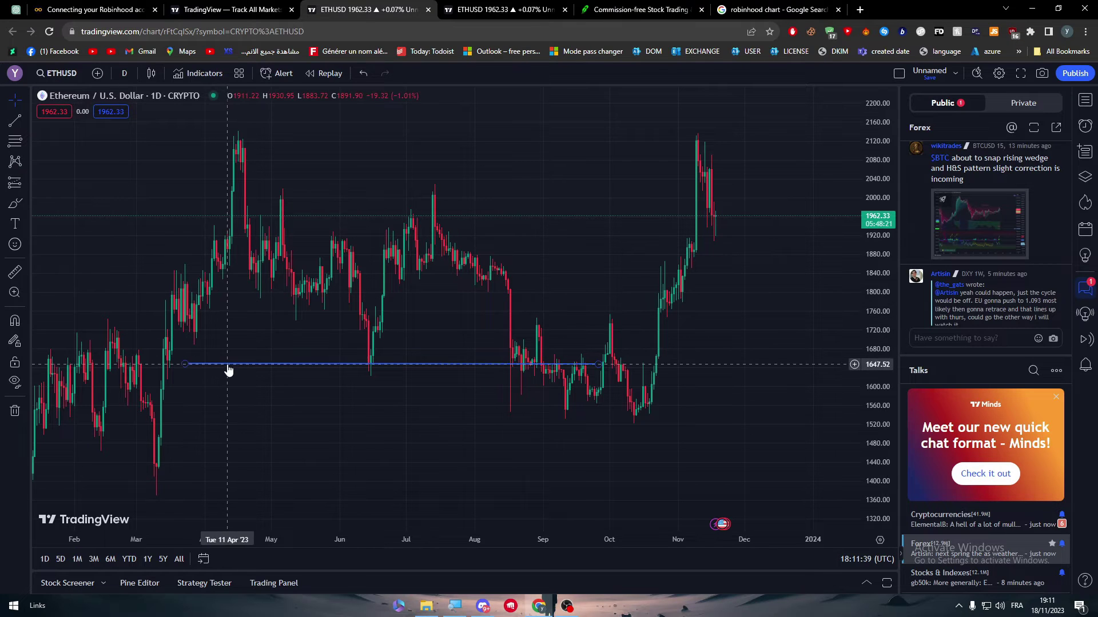
Step: Delete the horizontal line at 1647.52 and pan to the later months
{"action": "left_click", "coordinate": [228, 365]}
{"action": "key", "text": "Delete"}
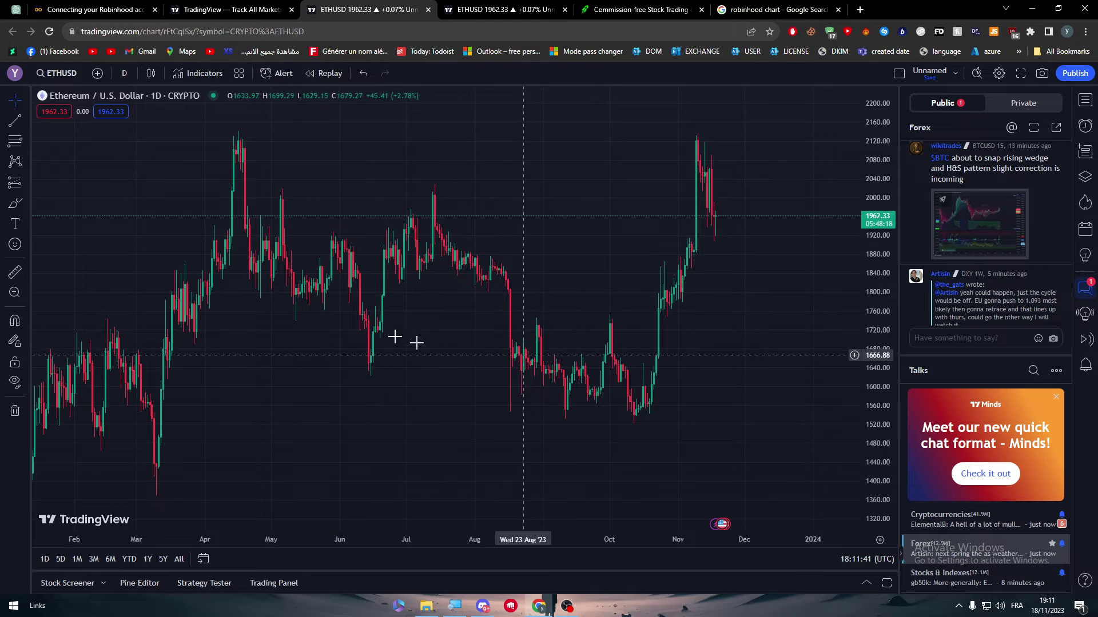
{"action": "left_click_drag", "start_coordinate": [477, 215], "coordinate": [362, 215]}
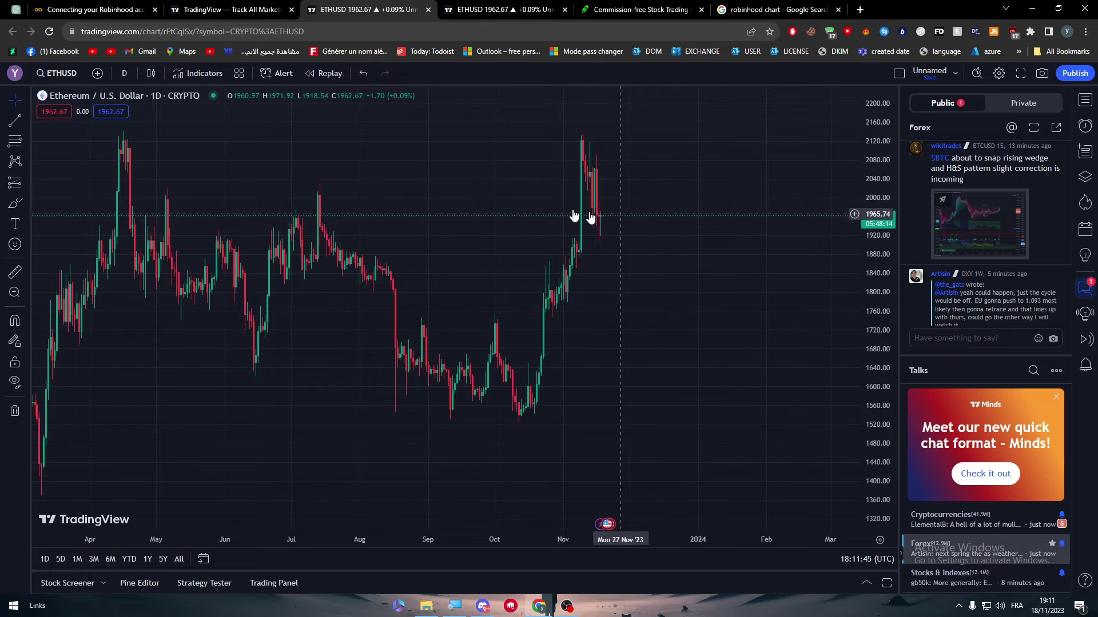
{"action": "left_click_drag", "start_coordinate": [709, 240], "coordinate": [716, 243]}
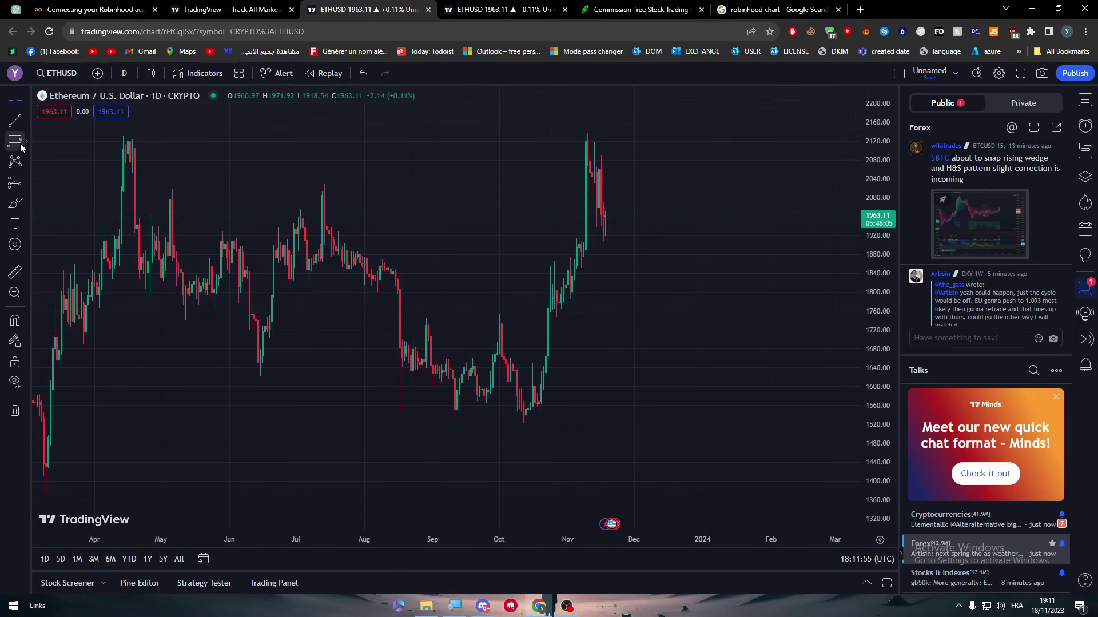
{"action": "left_click", "coordinate": [358, 112]}
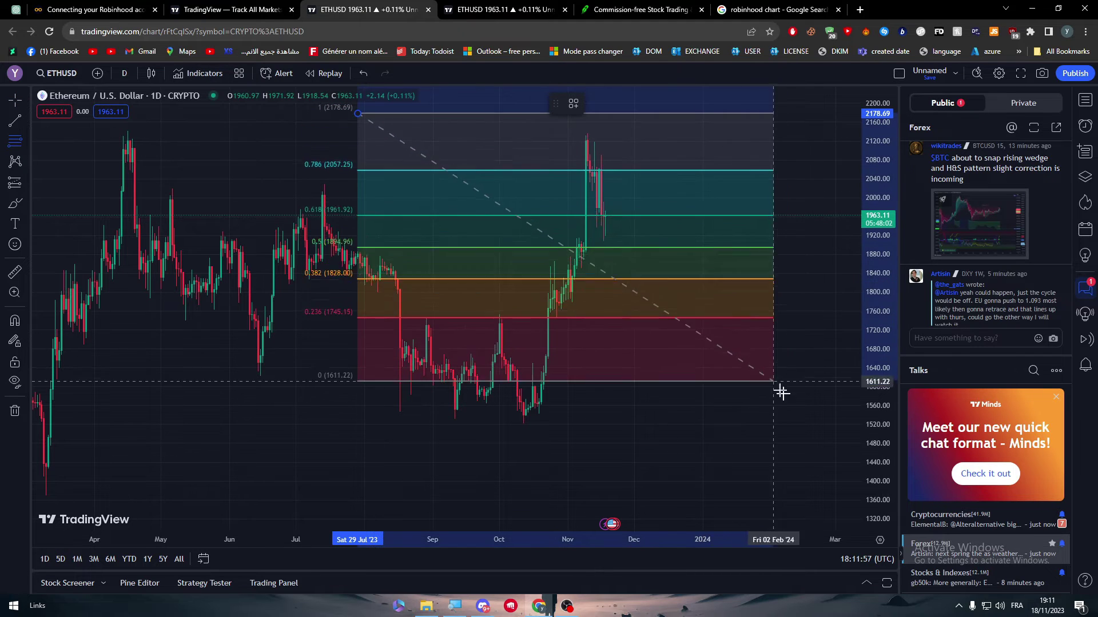
{"action": "left_click", "coordinate": [835, 478]}
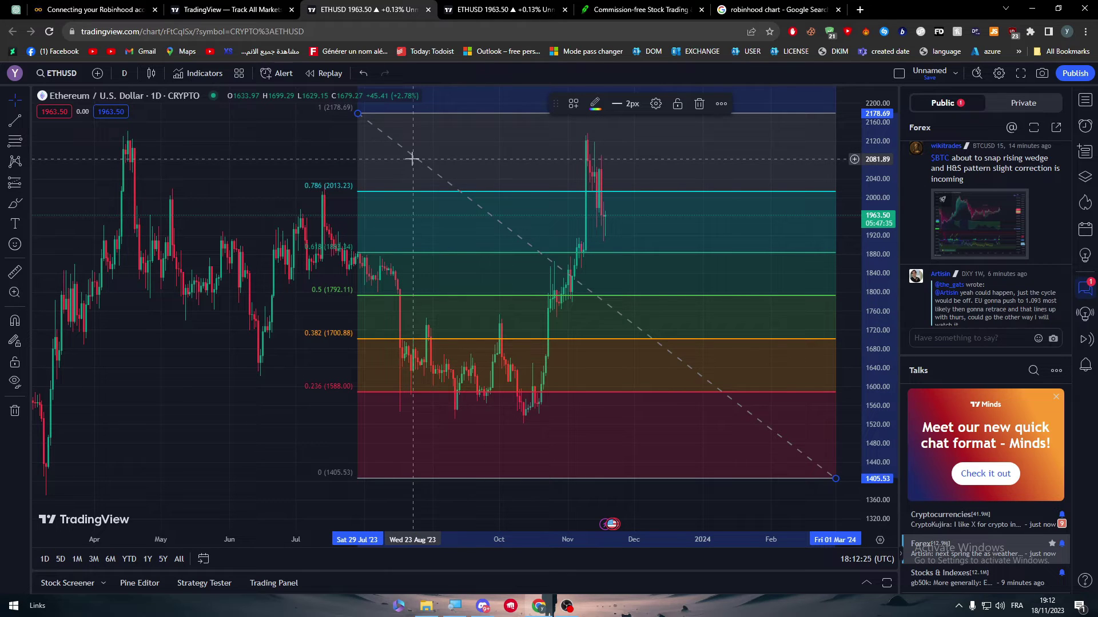
{"action": "key", "text": "1"}
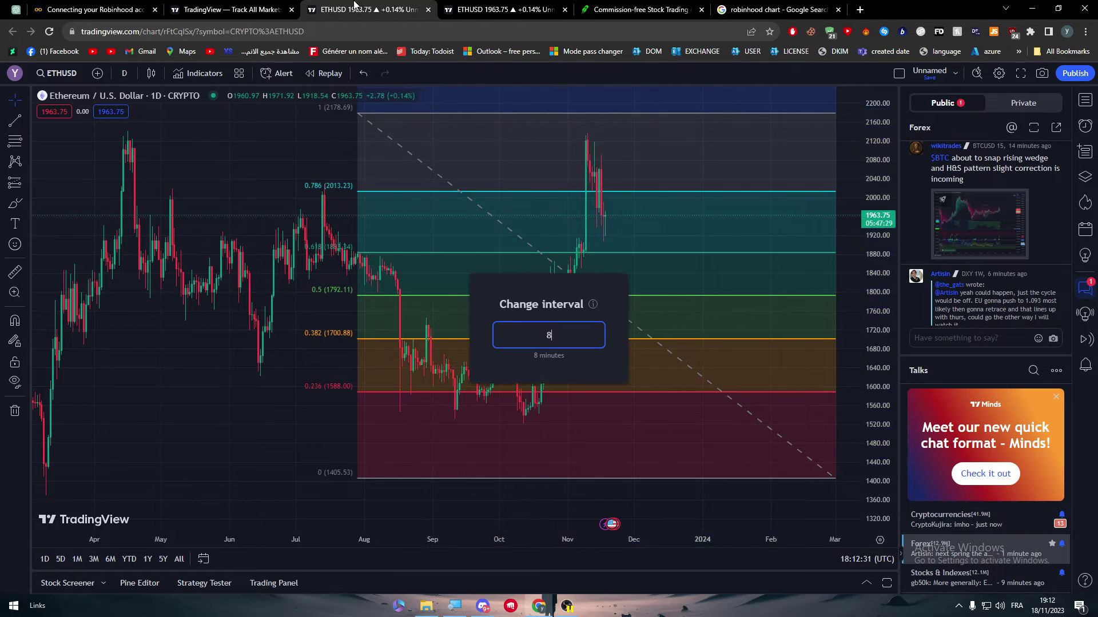
{"action": "key", "text": "Escape"}
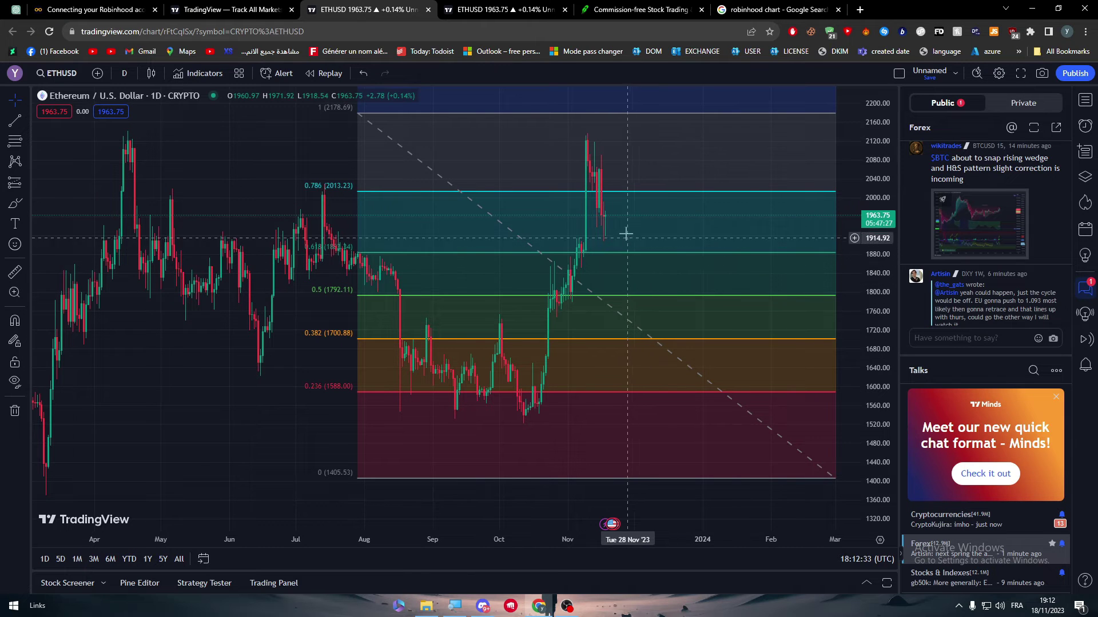
{"action": "left_click", "coordinate": [618, 195]}
{"action": "key", "text": "Delete"}
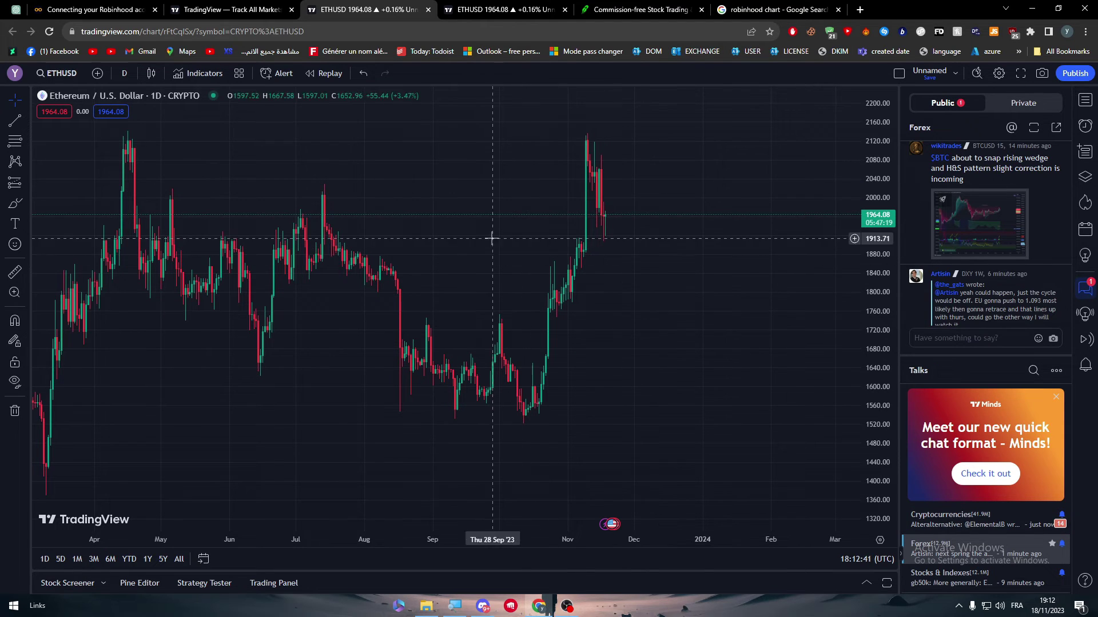
{"action": "left_click", "coordinate": [15, 203]}
{"action": "mouse_move", "coordinate": [208, 456]}
{"action": "left_mouse_down"}
{"action": "mouse_move", "coordinate": [294, 343]}
{"action": "mouse_move", "coordinate": [371, 473]}
{"action": "mouse_move", "coordinate": [361, 297]}
{"action": "mouse_move", "coordinate": [399, 231]}
{"action": "left_mouse_up"}
{"action": "left_click_drag", "start_coordinate": [409, 177], "coordinate": [422, 93]}
{"action": "key", "text": "ctrl+z"}
{"action": "key", "text": "ctrl+z"}
{"action": "key", "text": "ctrl+z"}
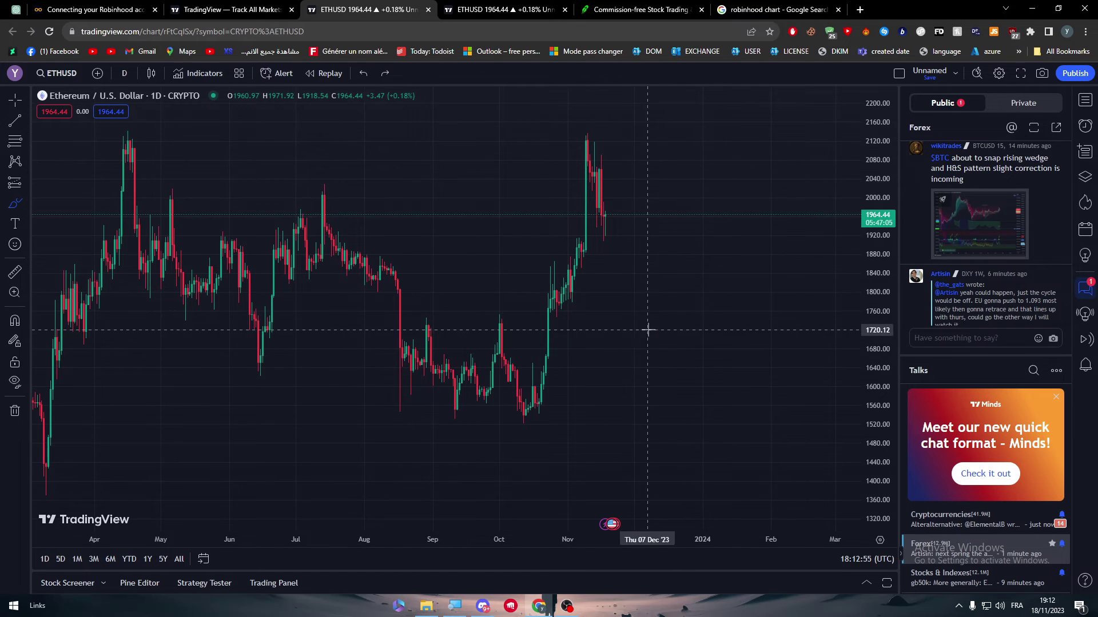
{"action": "mouse_move", "coordinate": [637, 333]}
{"action": "left_mouse_down"}
{"action": "mouse_move", "coordinate": [666, 288]}
{"action": "mouse_move", "coordinate": [697, 342]}
{"action": "mouse_move", "coordinate": [711, 215]}
{"action": "mouse_move", "coordinate": [778, 314]}
{"action": "mouse_move", "coordinate": [771, 184]}
{"action": "left_mouse_up"}
{"action": "key", "text": "ctrl+z"}
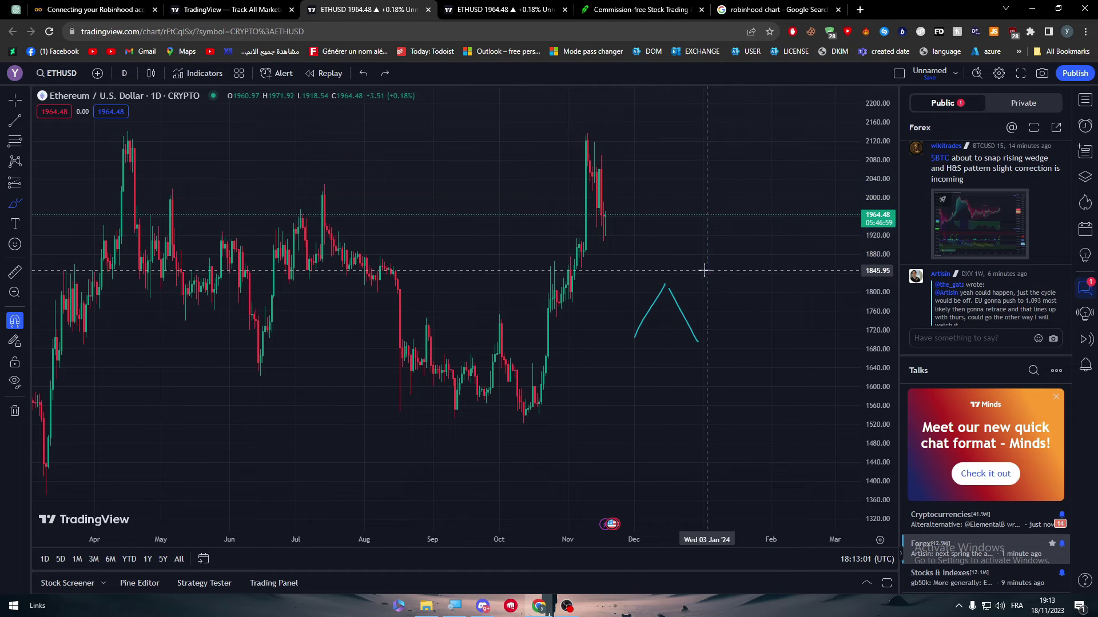
{"action": "key", "text": "ctrl+z"}
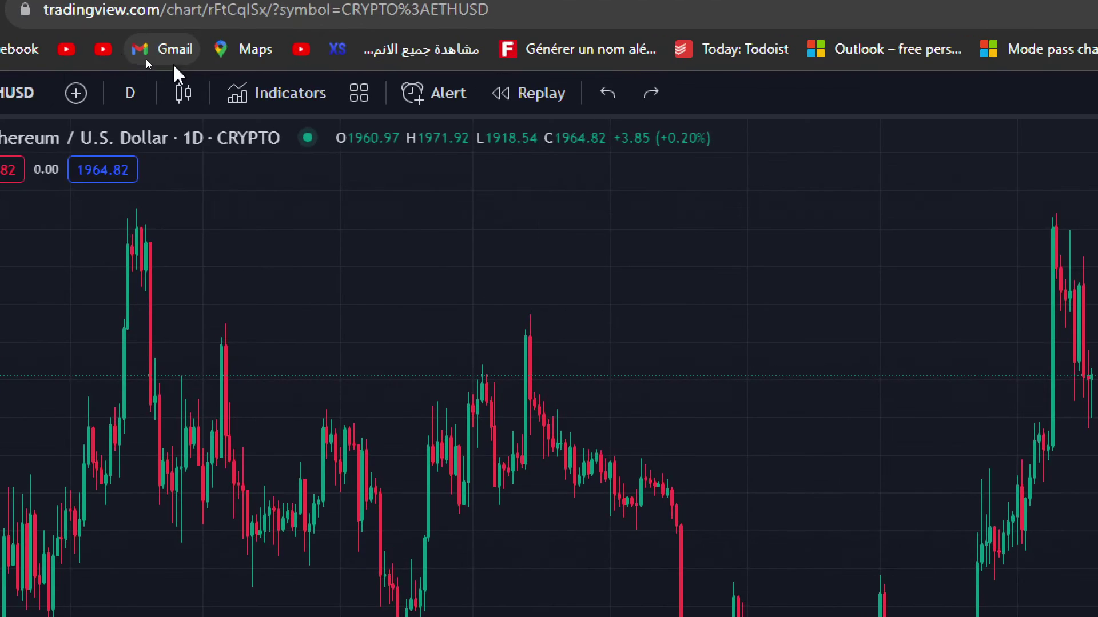
Step: Add the built-in OutSide Bar Strategy to the Ethereum chart
{"action": "left_click", "coordinate": [236, 95]}
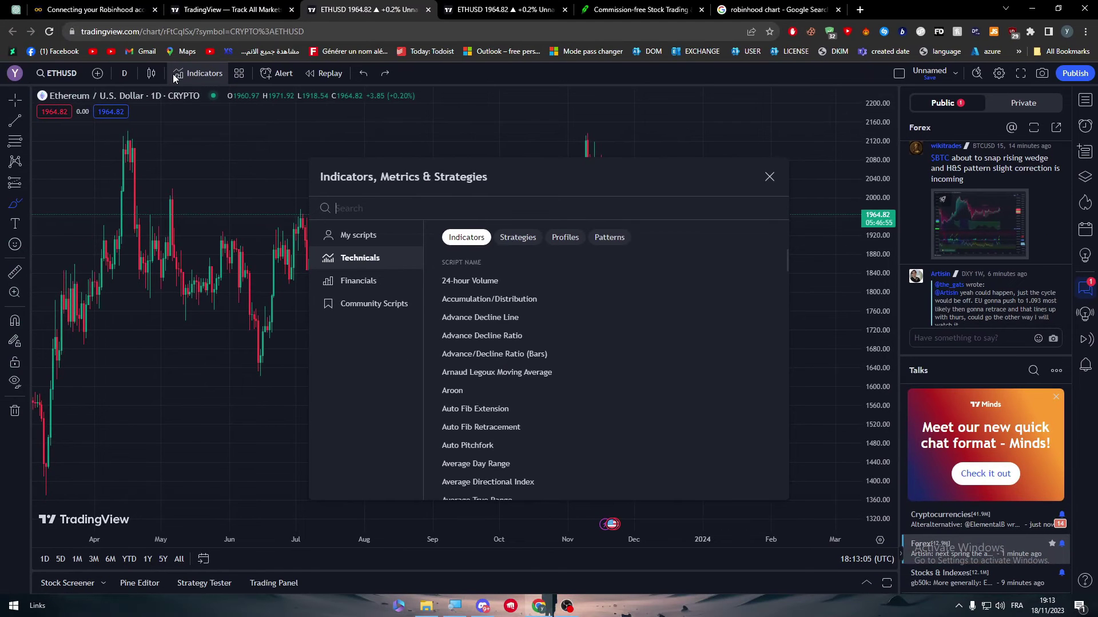
{"action": "left_click", "coordinate": [518, 237]}
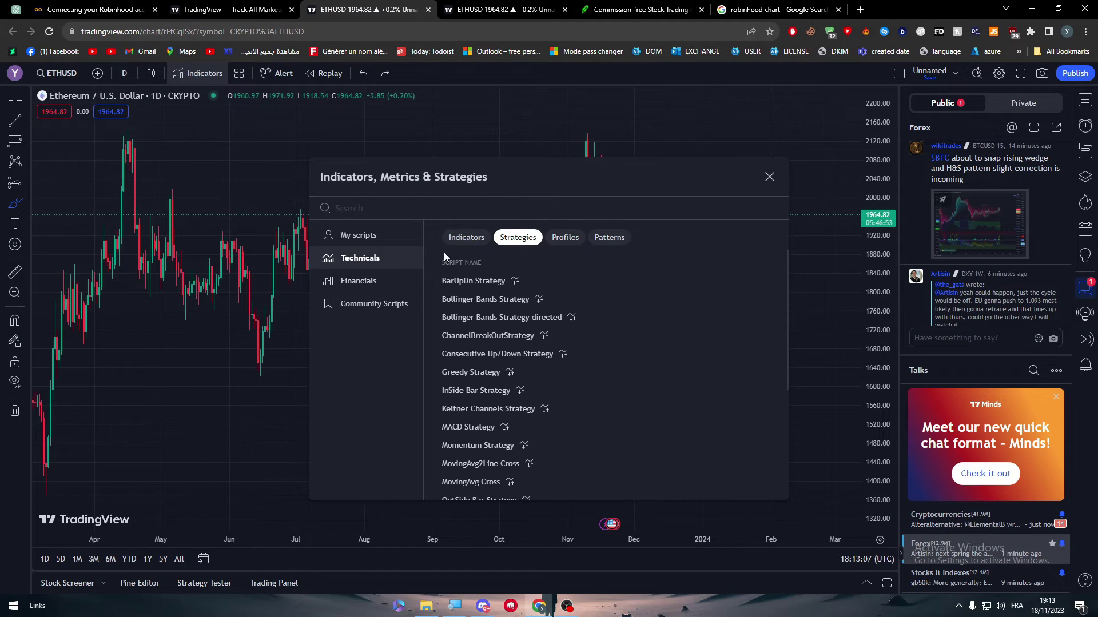
{"action": "scroll", "coordinate": [768, 403], "scroll_direction": "down", "scroll_amount": 3}
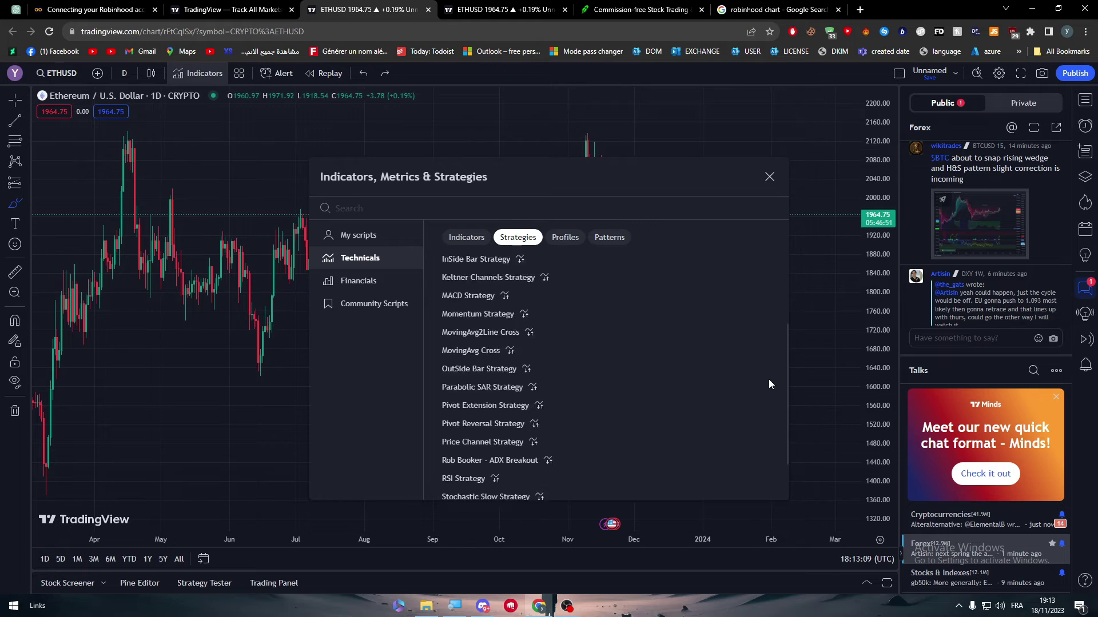
{"action": "scroll", "coordinate": [768, 403], "scroll_direction": "down", "scroll_amount": 1}
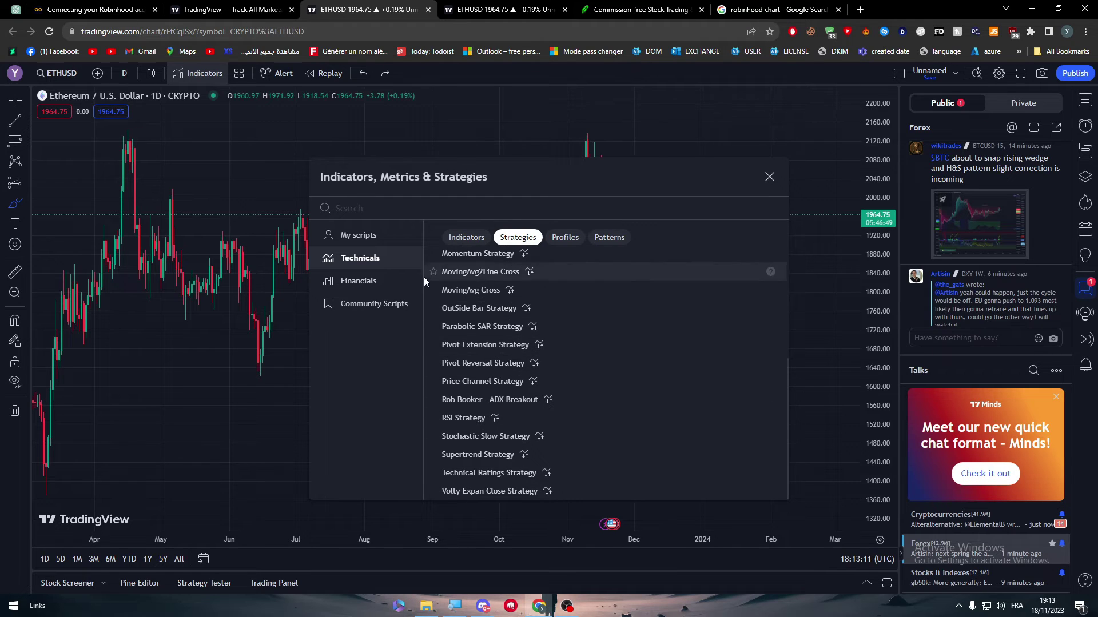
{"action": "left_click", "coordinate": [468, 310]}
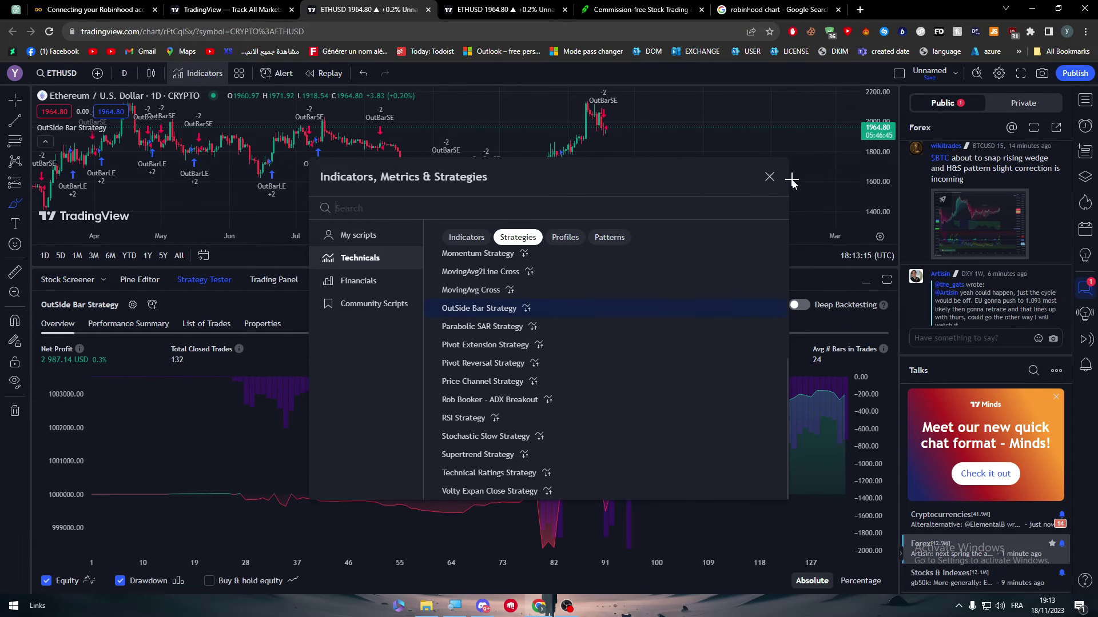
{"action": "left_click", "coordinate": [769, 177]}
Step: Undo a stray cyan stroke, heighten the chart, and brush a loop around the Sep–Nov rally
{"action": "mouse_move", "coordinate": [622, 174]}
{"action": "left_mouse_down"}
{"action": "mouse_move", "coordinate": [686, 198]}
{"action": "mouse_move", "coordinate": [357, 183]}
{"action": "mouse_move", "coordinate": [595, 170]}
{"action": "left_mouse_up"}
{"action": "key", "text": "ctrl+z"}
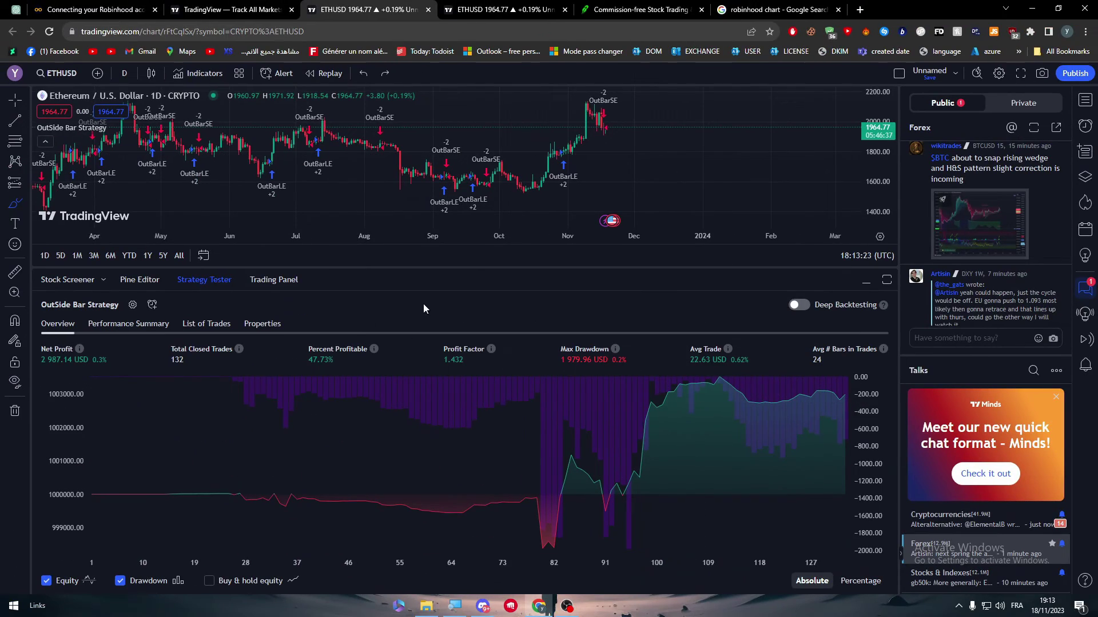
{"action": "left_click_drag", "start_coordinate": [408, 269], "coordinate": [413, 396]}
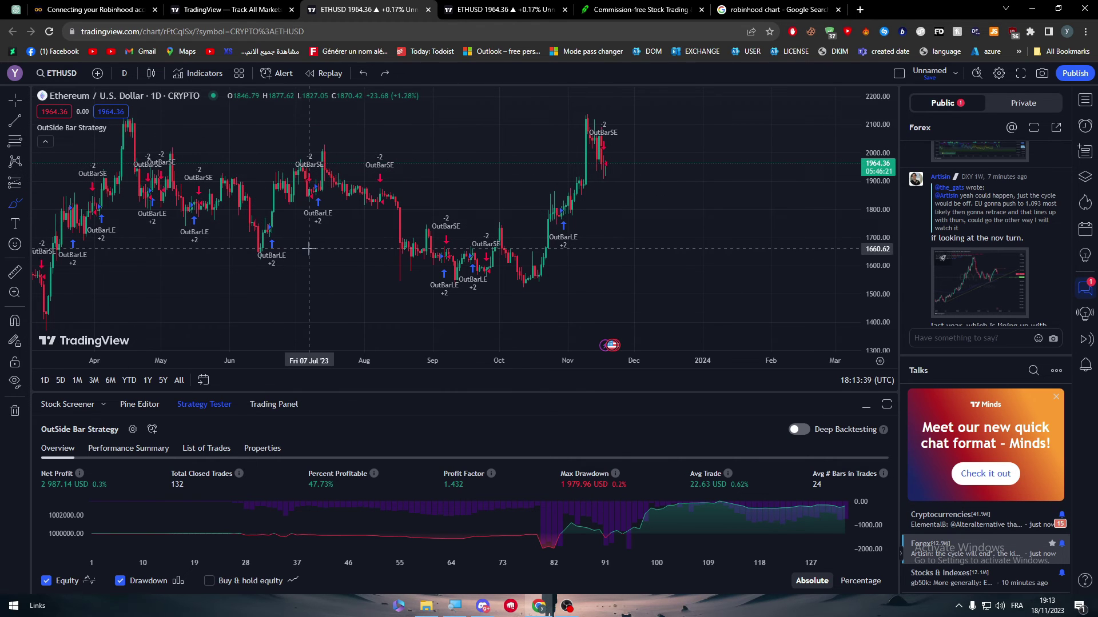
{"action": "mouse_move", "coordinate": [655, 122]}
{"action": "left_mouse_down"}
{"action": "mouse_move", "coordinate": [642, 113]}
{"action": "mouse_move", "coordinate": [461, 191]}
{"action": "mouse_move", "coordinate": [409, 278]}
{"action": "mouse_move", "coordinate": [620, 255]}
{"action": "mouse_move", "coordinate": [655, 123]}
{"action": "left_mouse_up"}
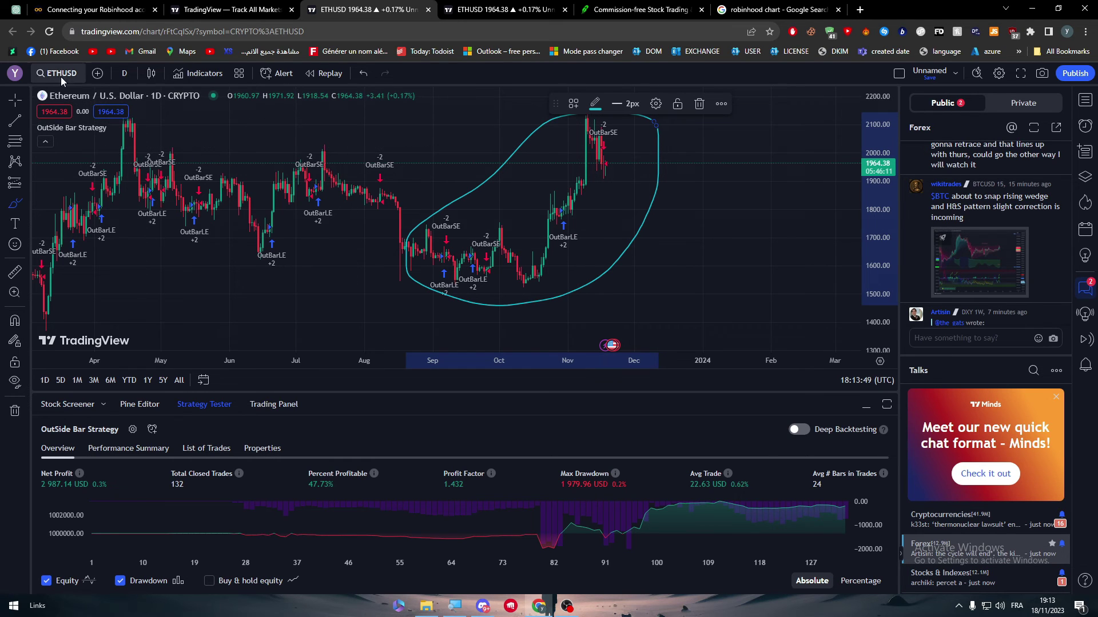
Step: Leave the unsaved Ethereum chart for the TradingView home page via the avatar menu
{"action": "left_click", "coordinate": [14, 73]}
{"action": "left_click", "coordinate": [13, 75]}
{"action": "left_click", "coordinate": [13, 77]}
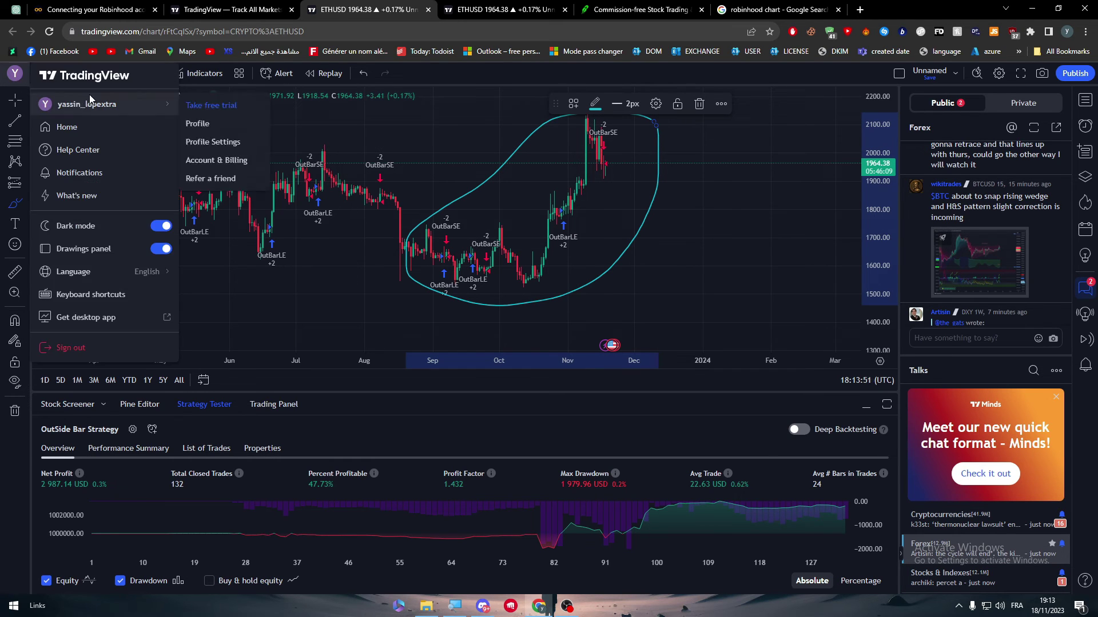
{"action": "left_click", "coordinate": [2, 78]}
{"action": "left_click", "coordinate": [16, 74]}
{"action": "left_click", "coordinate": [54, 127]}
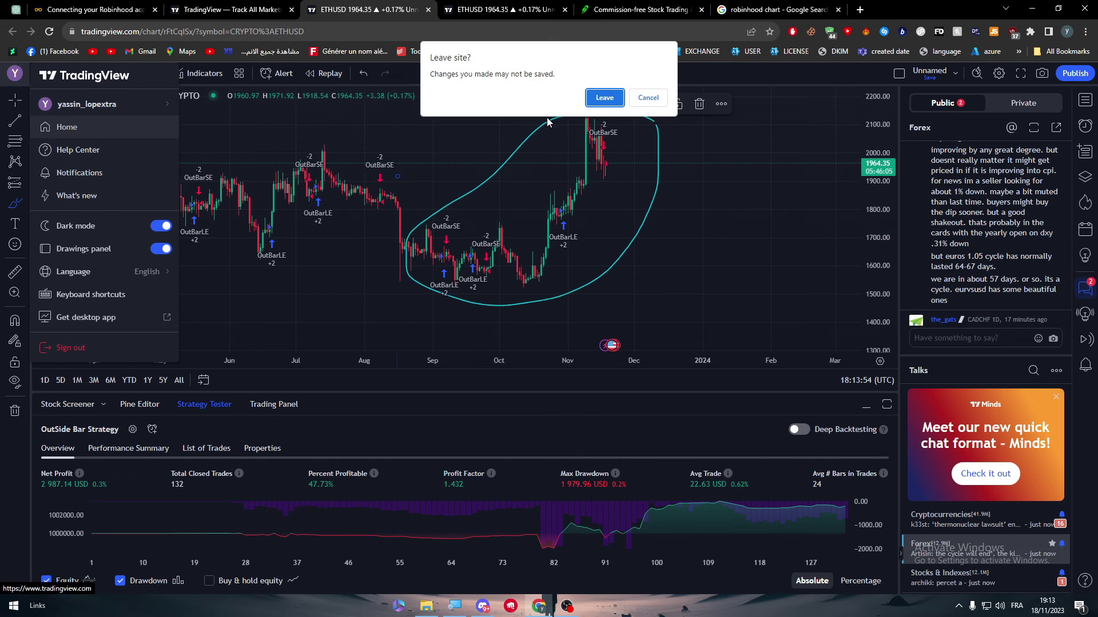
{"action": "left_click", "coordinate": [604, 97]}
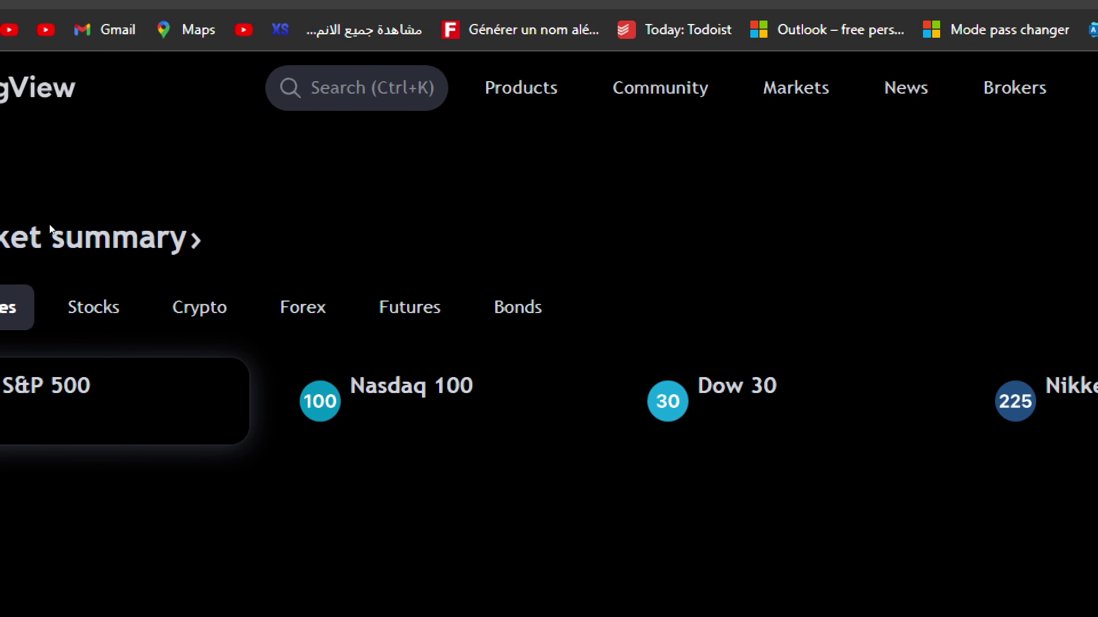
Step: Dismiss the ad-blocker popup and switch the market summary through Futures and Crypto to Forex
{"action": "left_click", "coordinate": [586, 307]}
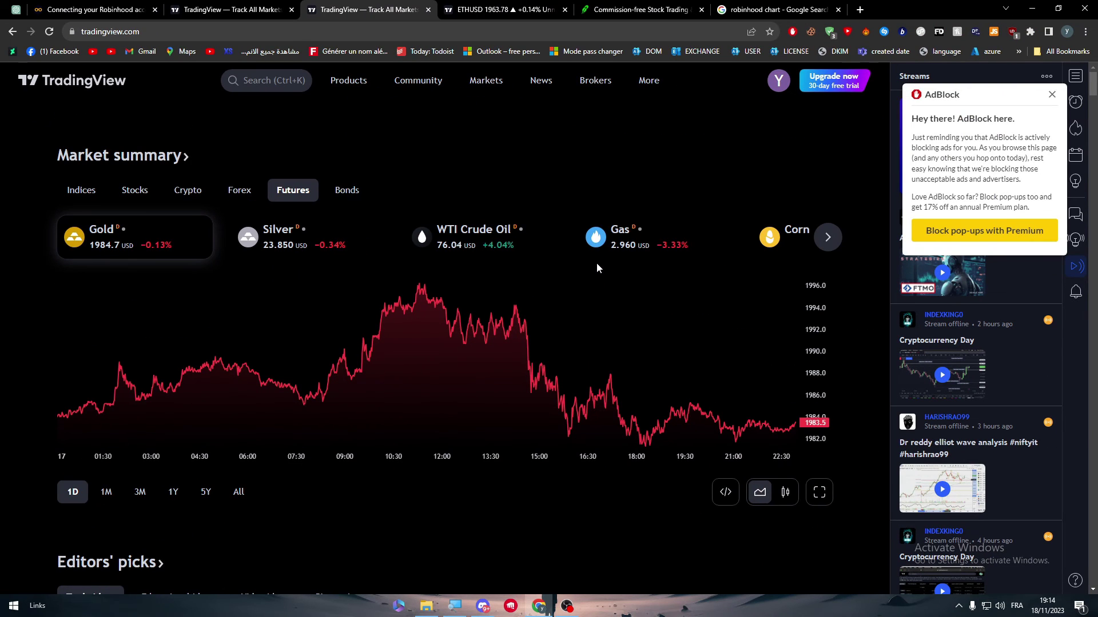
{"action": "left_click", "coordinate": [1050, 96]}
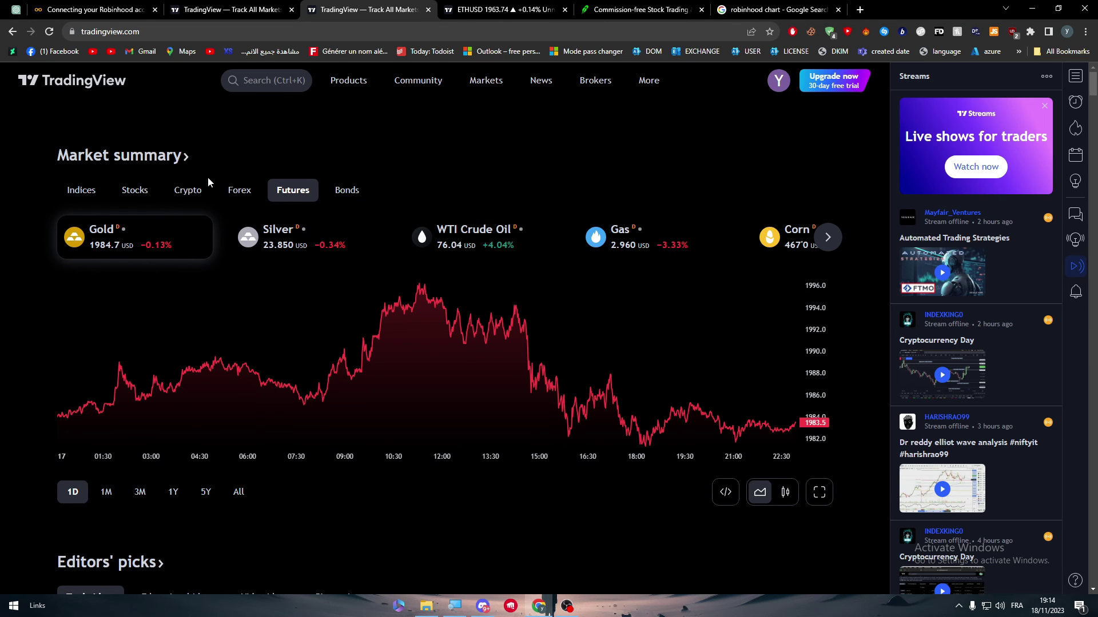
{"action": "left_click", "coordinate": [188, 190]}
{"action": "left_click", "coordinate": [235, 190]}
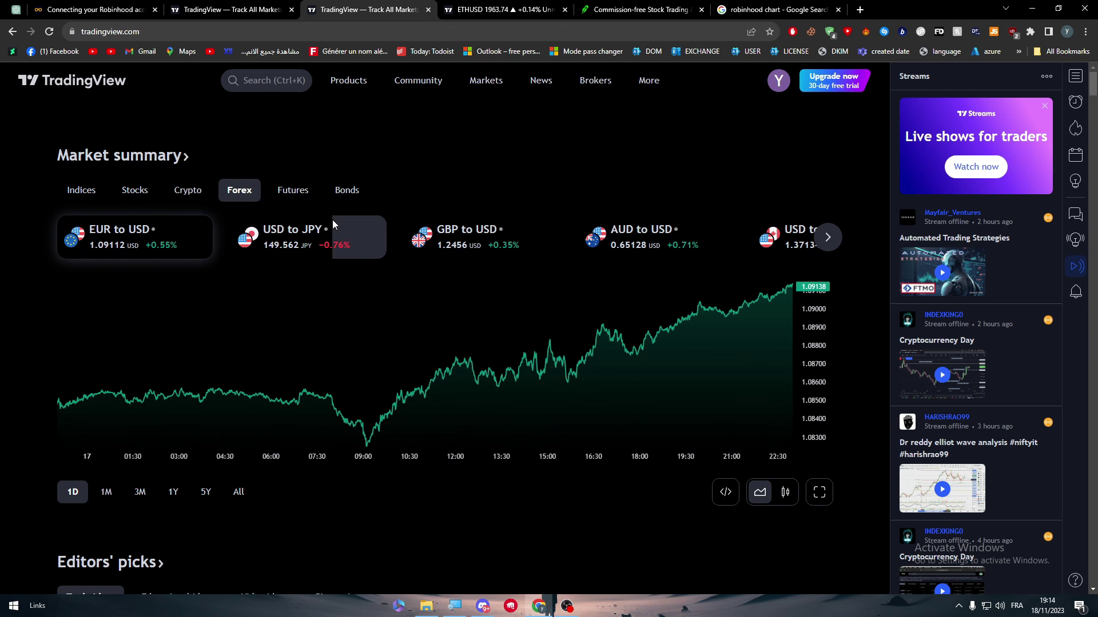